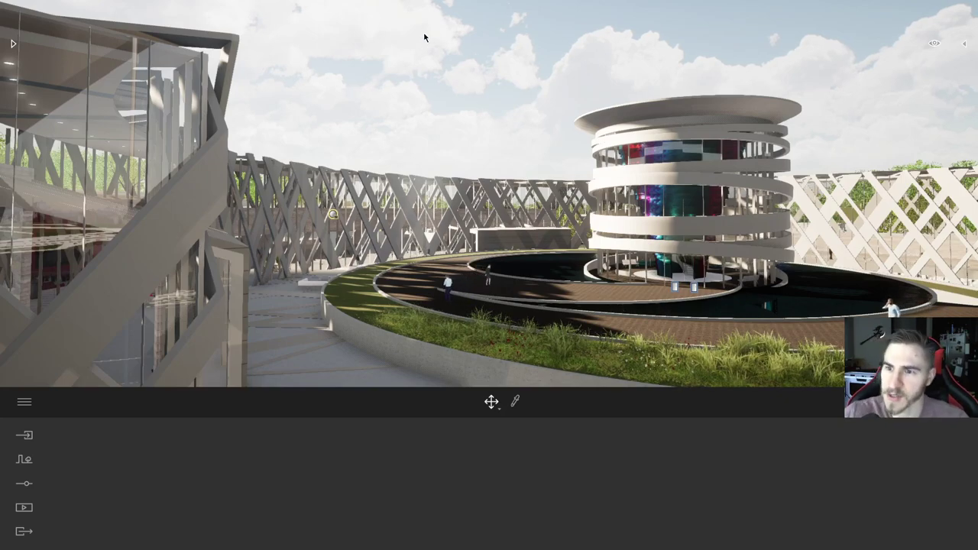
Launch the Presenter preview of the scene and move the viewpoint towards the cylindrical tower.
{"action": "left_click", "coordinate": [934, 45]}
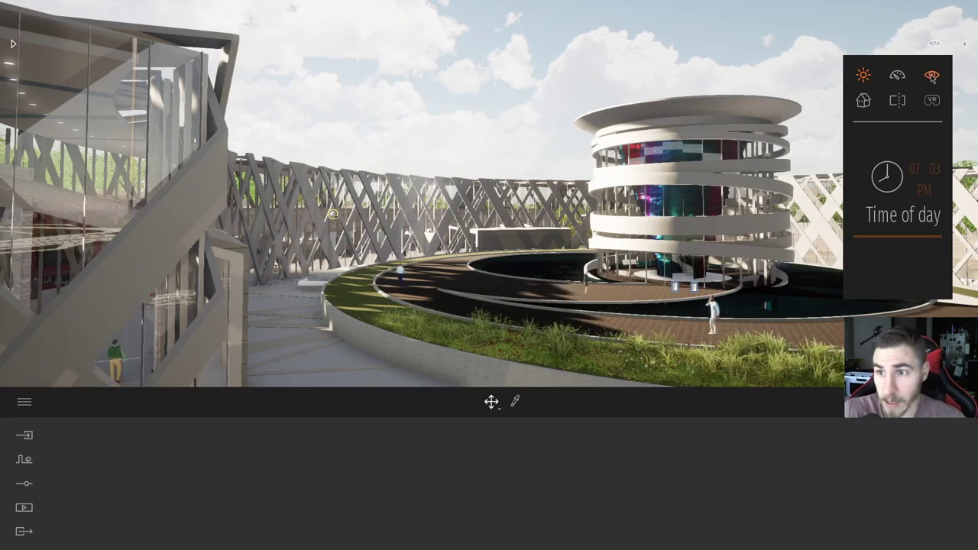
{"action": "left_click", "coordinate": [932, 76]}
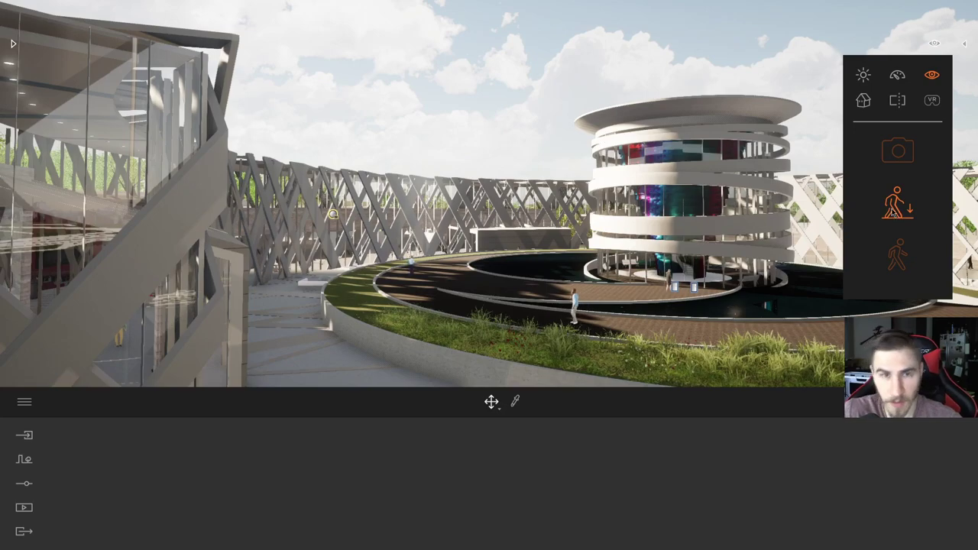
{"action": "left_click", "coordinate": [897, 257]}
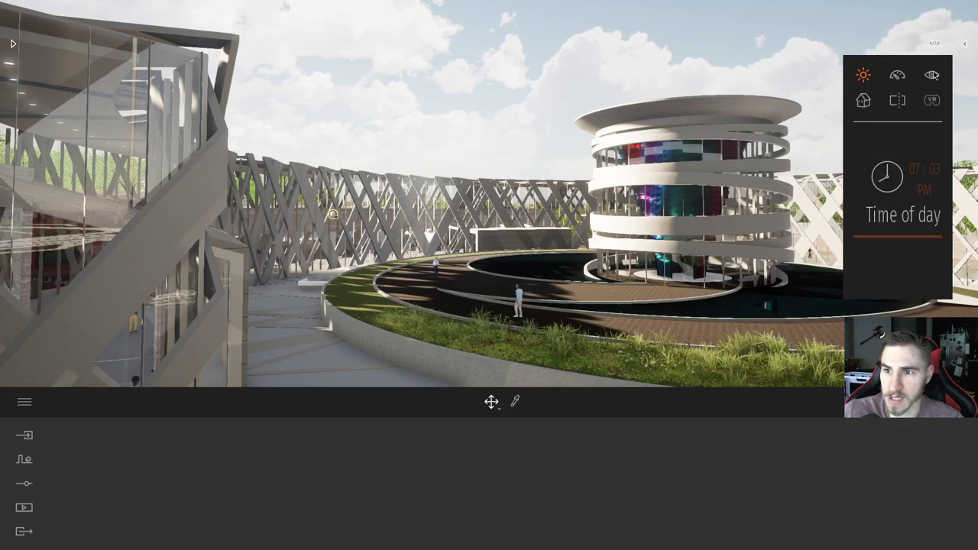
{"action": "left_click", "coordinate": [931, 75]}
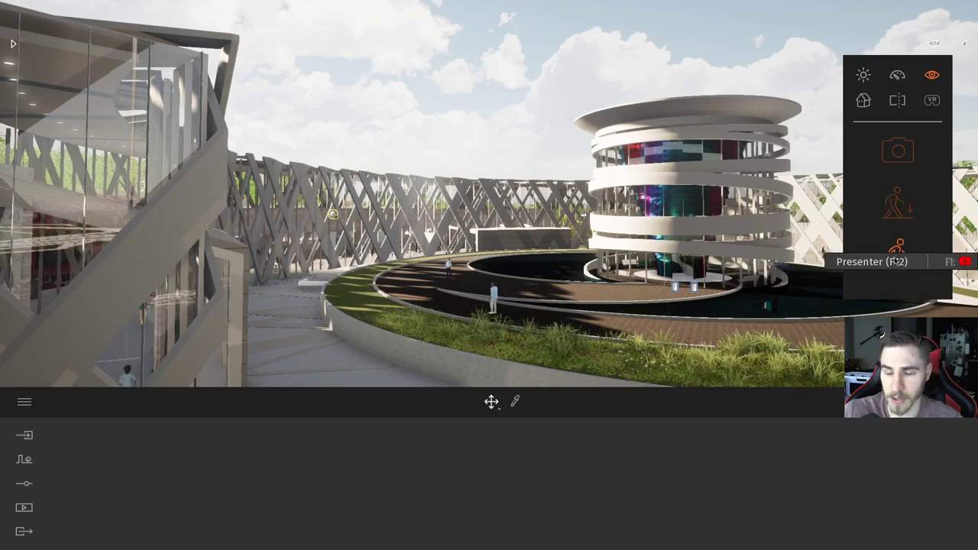
{"action": "left_click", "coordinate": [900, 255]}
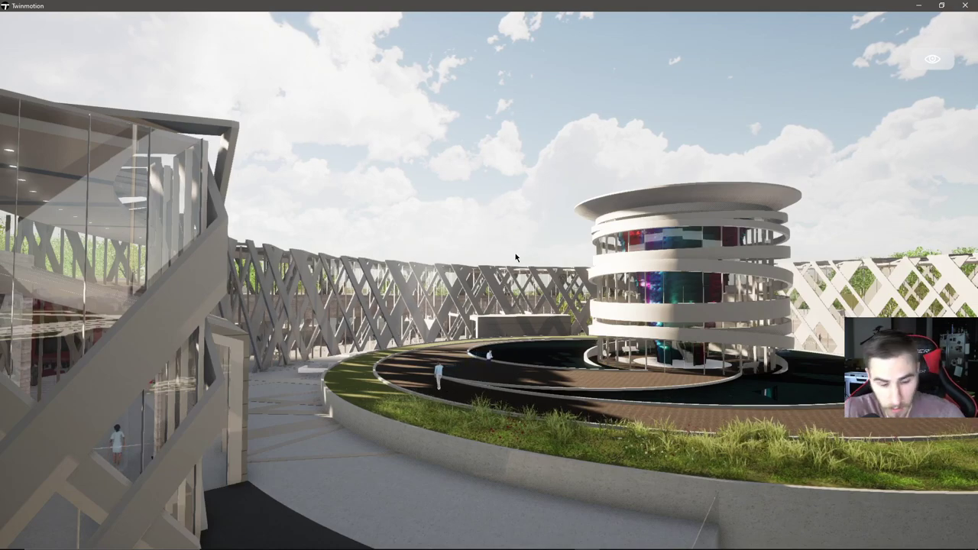
{"action": "key", "text": "Right"}
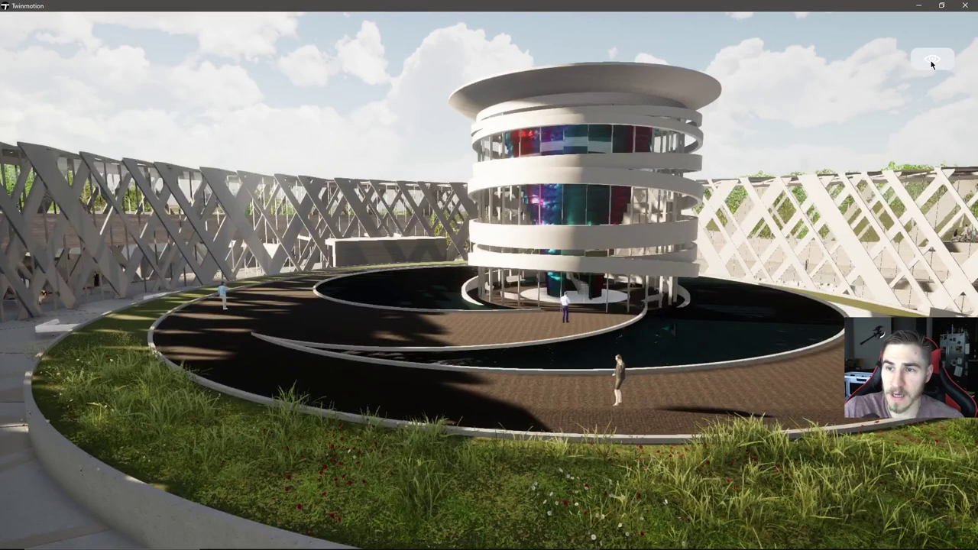
Review the gamepad and desktop navigation controls in the Presenter's Information window, and close it.
{"action": "mouse_move", "coordinate": [932, 63]}
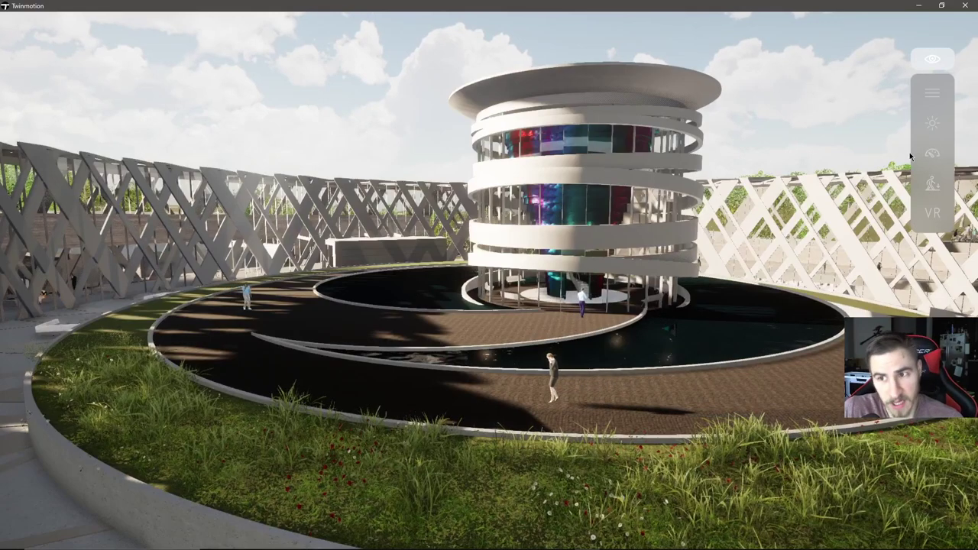
{"action": "left_click", "coordinate": [931, 94]}
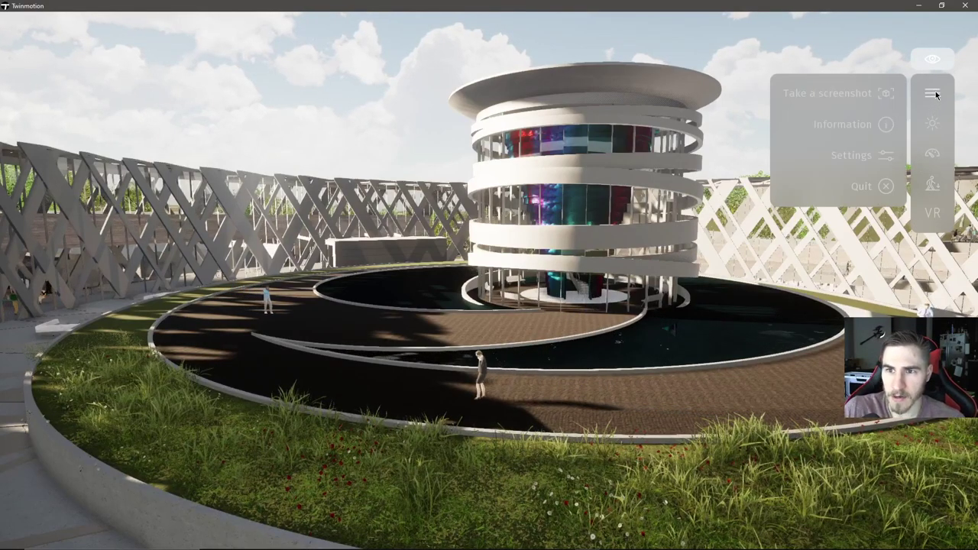
{"action": "left_click", "coordinate": [864, 127]}
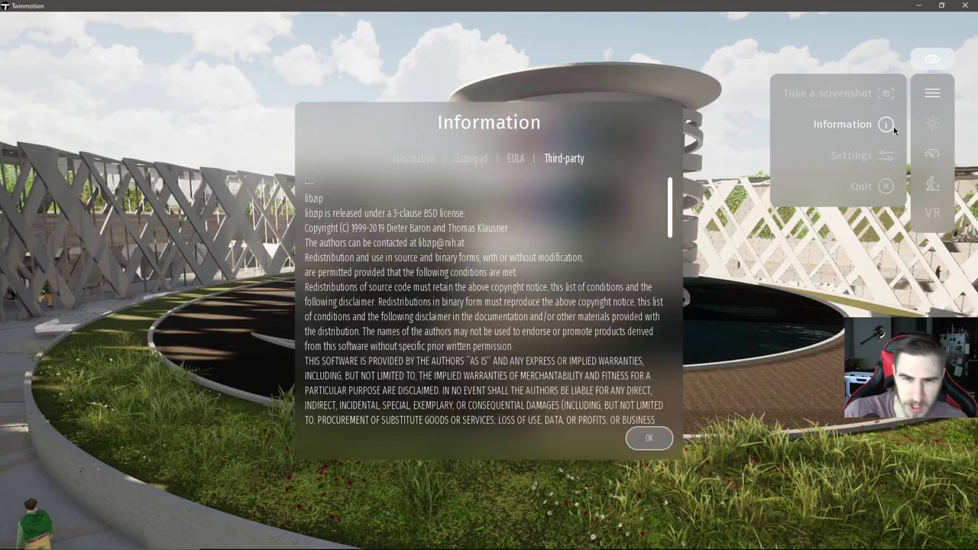
{"action": "left_click", "coordinate": [472, 159]}
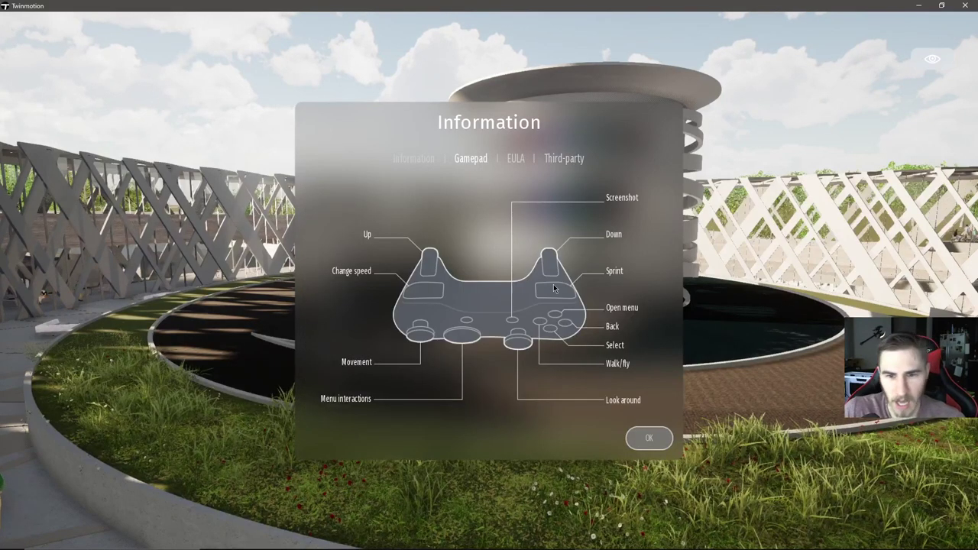
{"action": "left_click", "coordinate": [414, 159]}
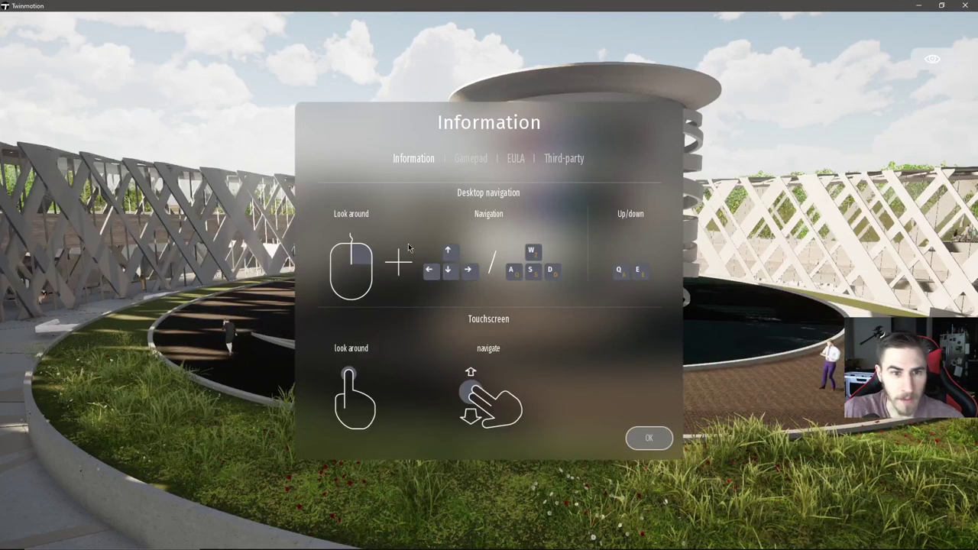
{"action": "left_click", "coordinate": [645, 437]}
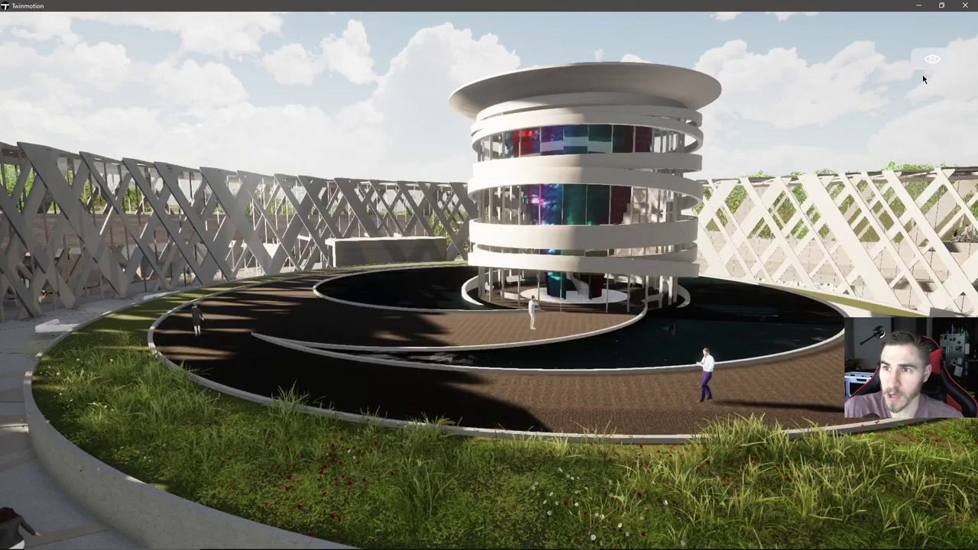
Review the Presenter's Settings options, such as mode, viewport quality and eye level height, and dismiss them without changes.
{"action": "mouse_move", "coordinate": [931, 67]}
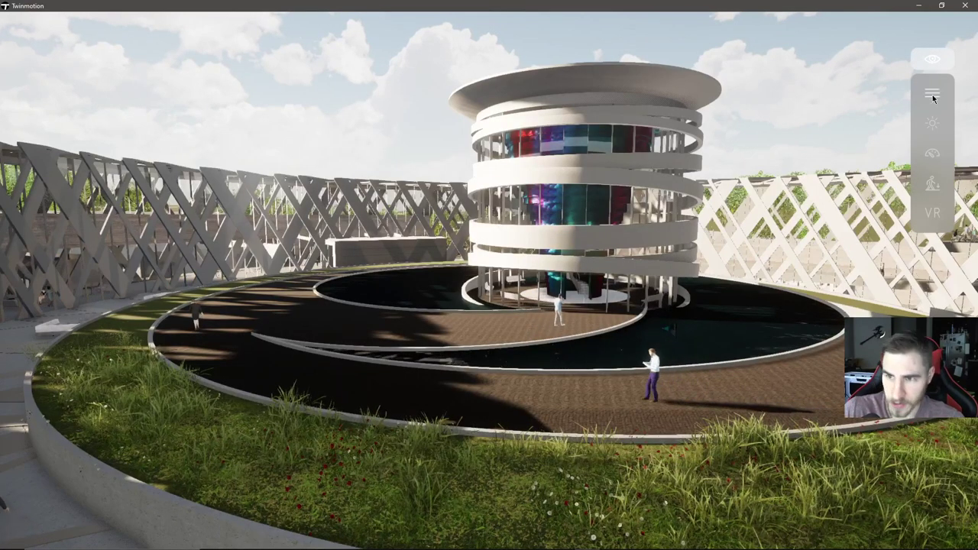
{"action": "left_click", "coordinate": [930, 93]}
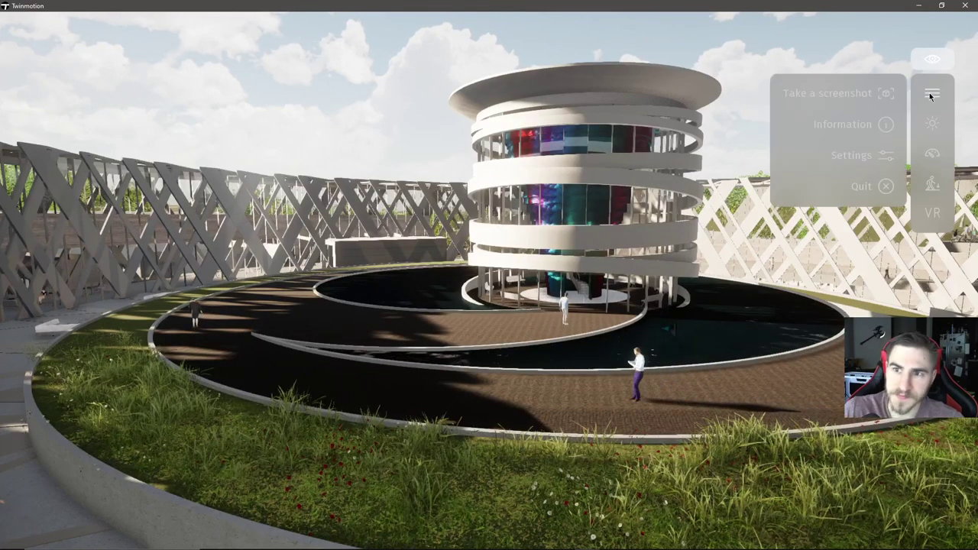
{"action": "left_click", "coordinate": [850, 157]}
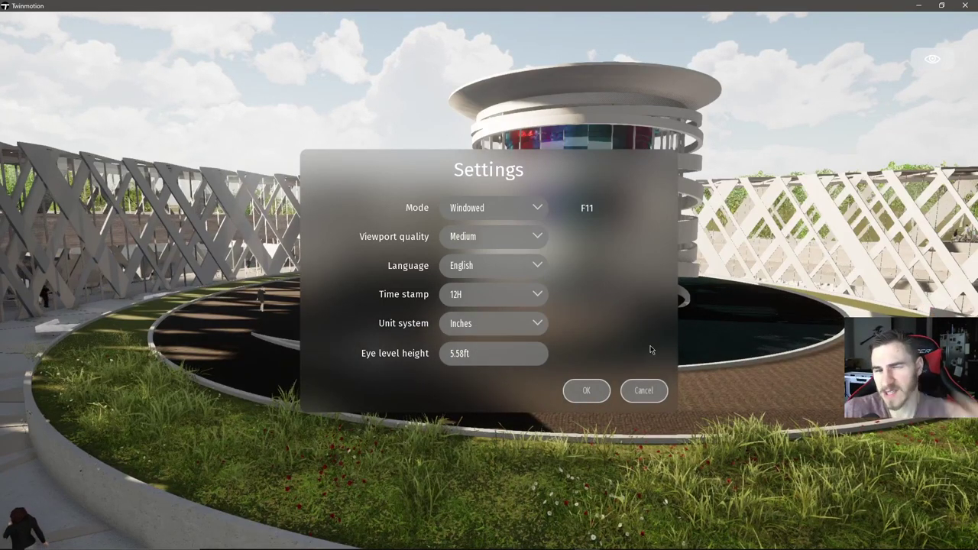
{"action": "left_click", "coordinate": [643, 390]}
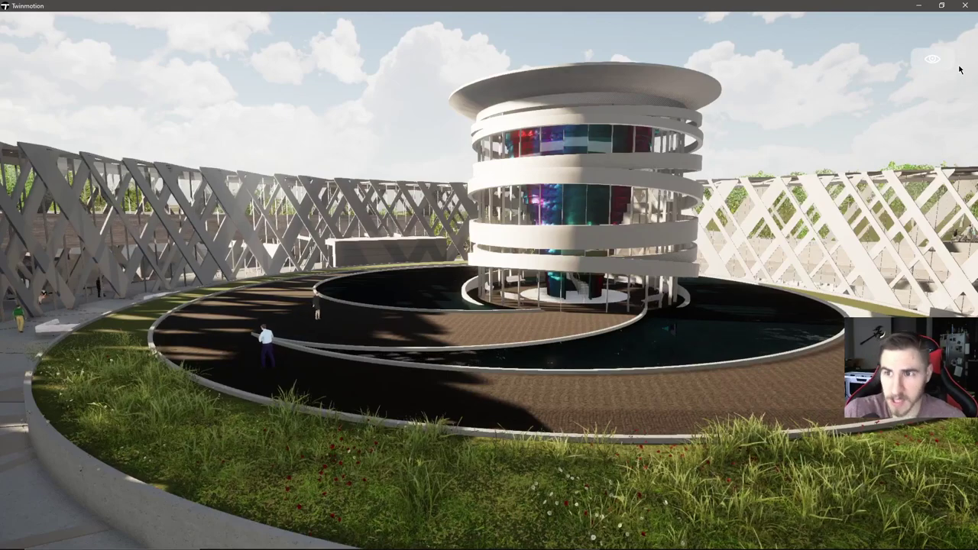
Adjust the time of day in the Presenter preview to change the sunlight and shadows.
{"action": "left_click", "coordinate": [929, 60]}
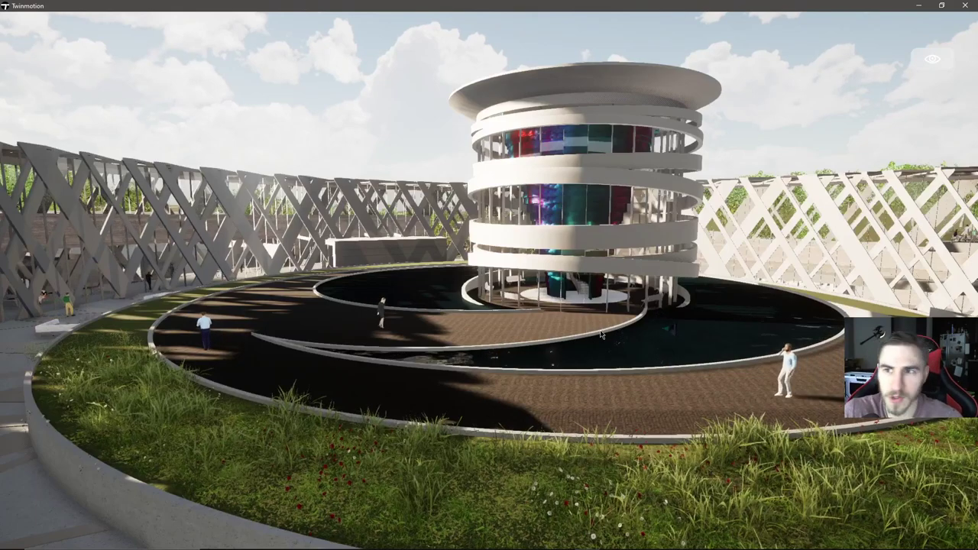
{"action": "mouse_move", "coordinate": [932, 62]}
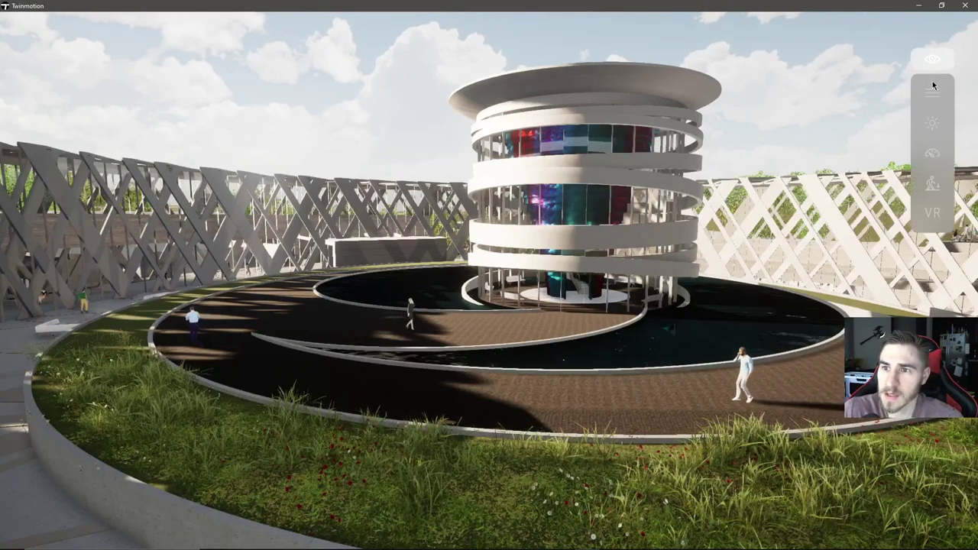
{"action": "mouse_move", "coordinate": [931, 122]}
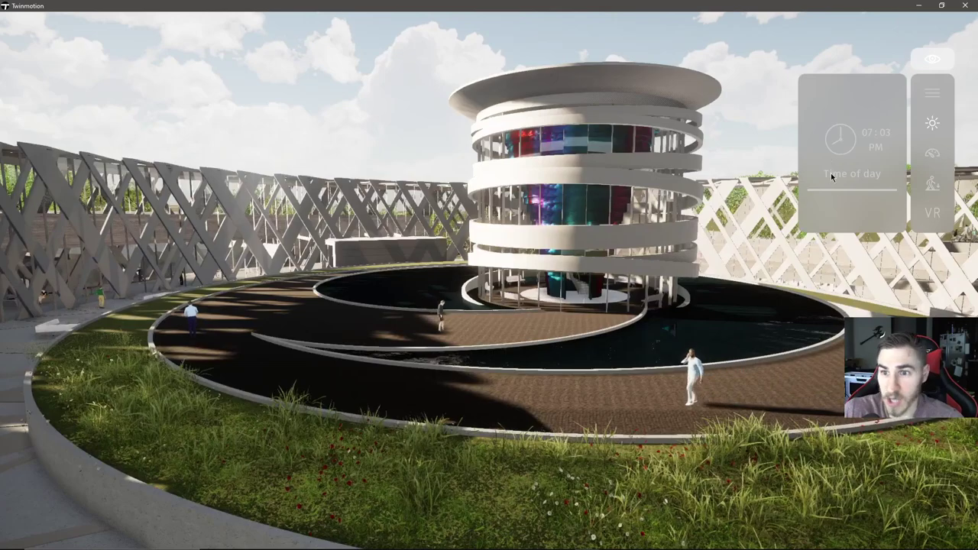
{"action": "mouse_move", "coordinate": [852, 178]}
{"action": "left_mouse_down"}
{"action": "mouse_move", "coordinate": [852, 199]}
{"action": "mouse_move", "coordinate": [864, 193]}
{"action": "mouse_move", "coordinate": [852, 187]}
{"action": "left_mouse_up"}
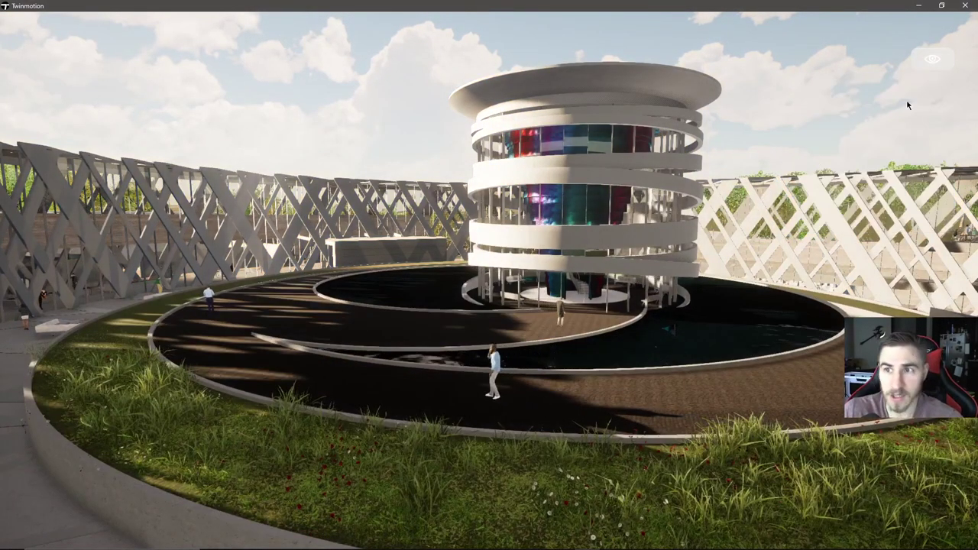
Examine the Presenter's movement speed and walk mode options, look around the scene, and return to the editor.
{"action": "mouse_move", "coordinate": [932, 63]}
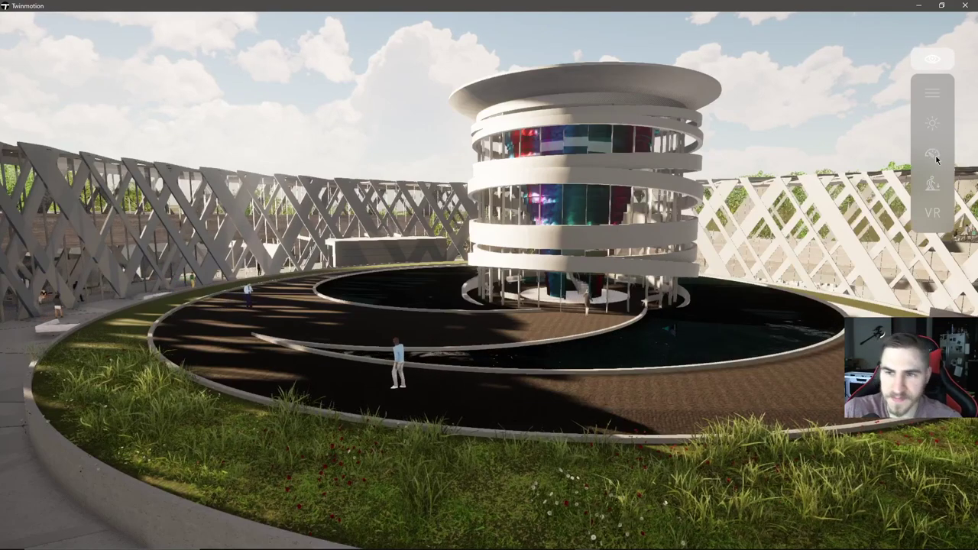
{"action": "mouse_move", "coordinate": [937, 158]}
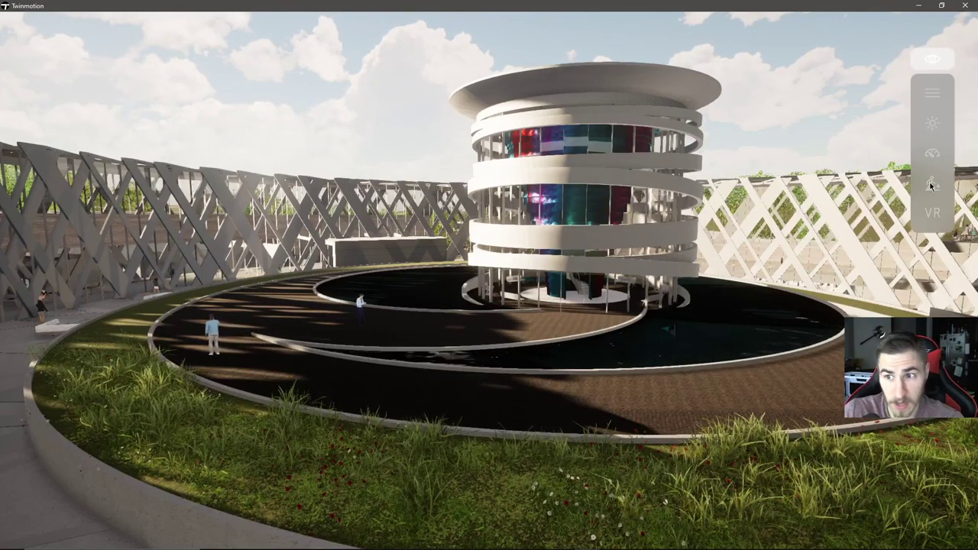
{"action": "mouse_move", "coordinate": [932, 184]}
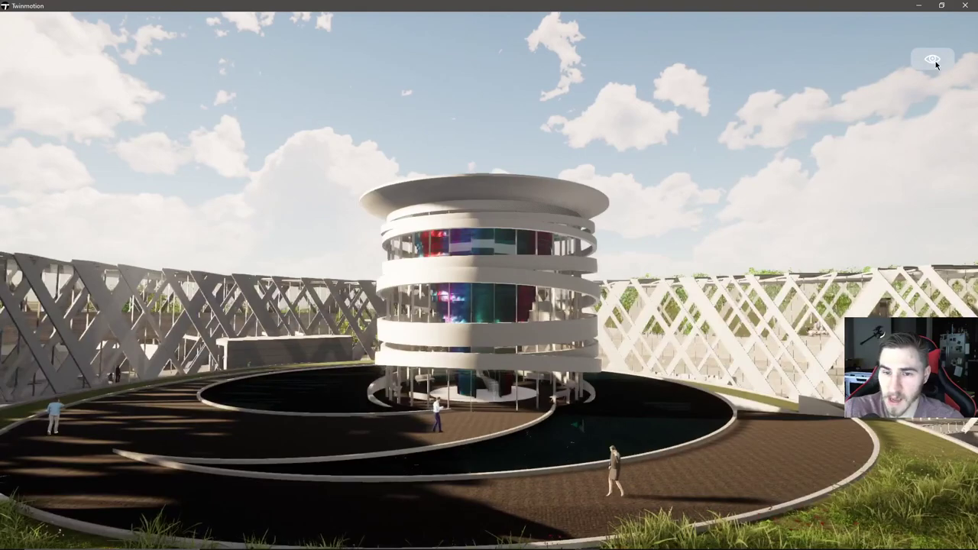
{"action": "mouse_move", "coordinate": [936, 64]}
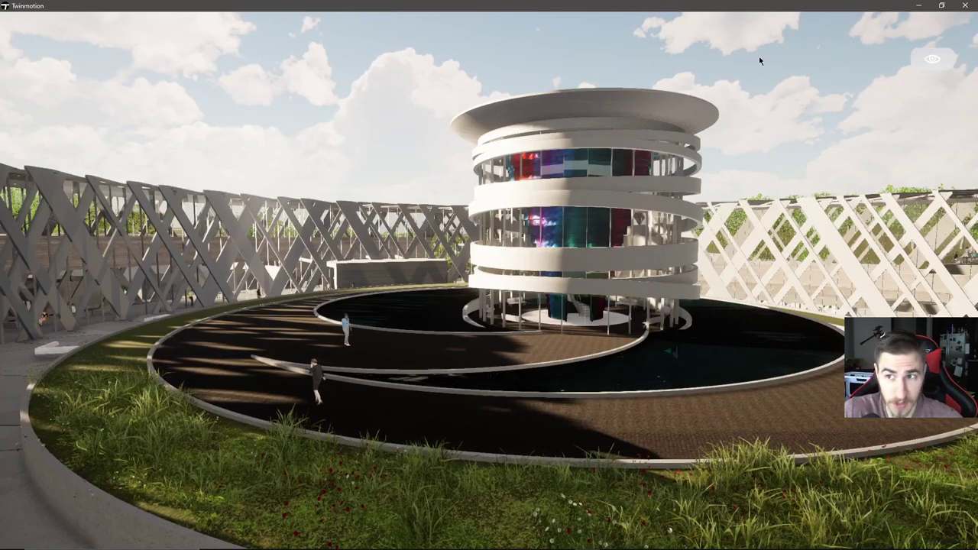
{"action": "mouse_move", "coordinate": [934, 63]}
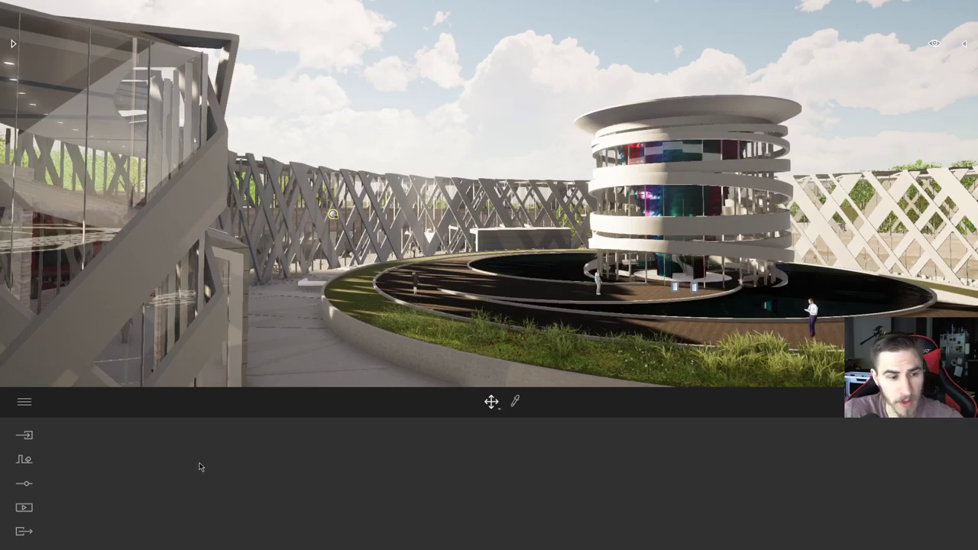
Create a new Presenter among the project's media and open it for editing.
{"action": "left_click", "coordinate": [26, 508]}
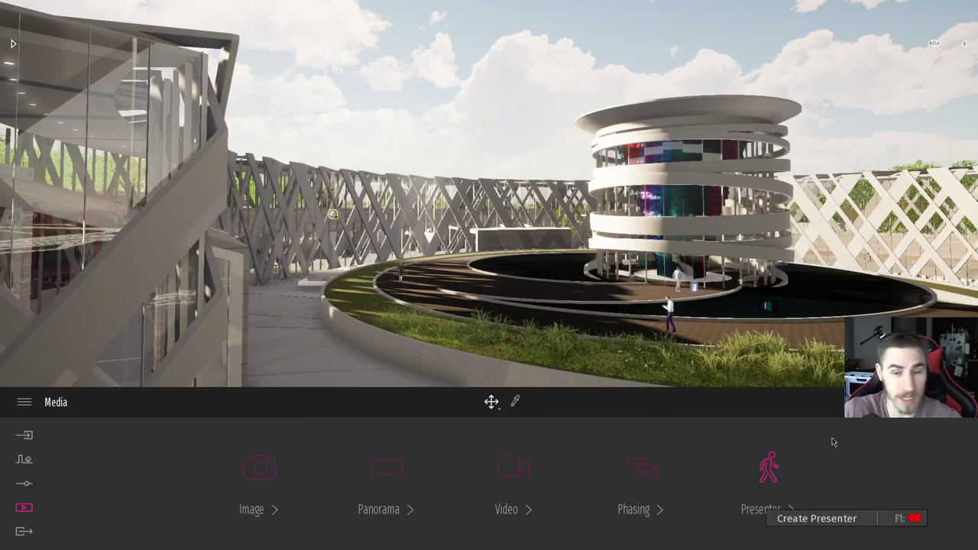
{"action": "left_click", "coordinate": [838, 514]}
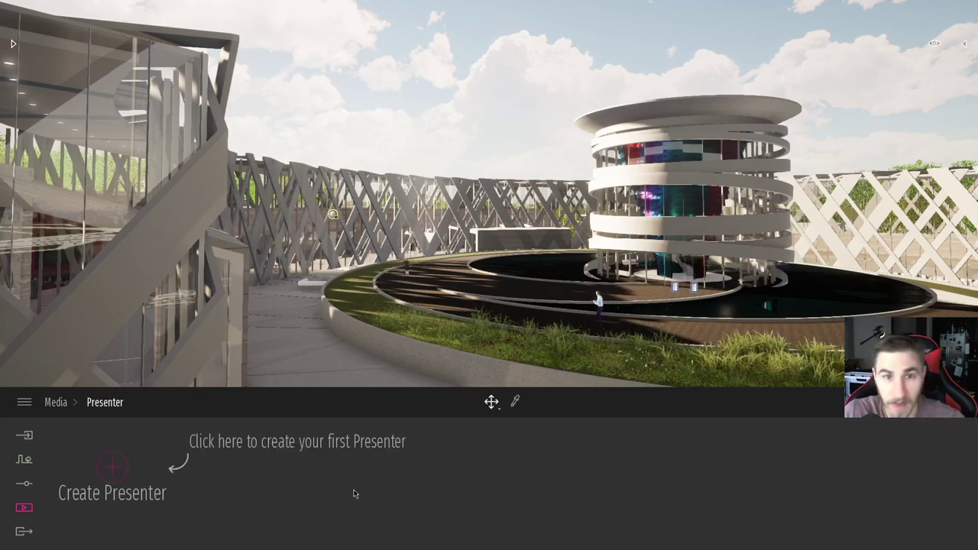
{"action": "left_click", "coordinate": [114, 468]}
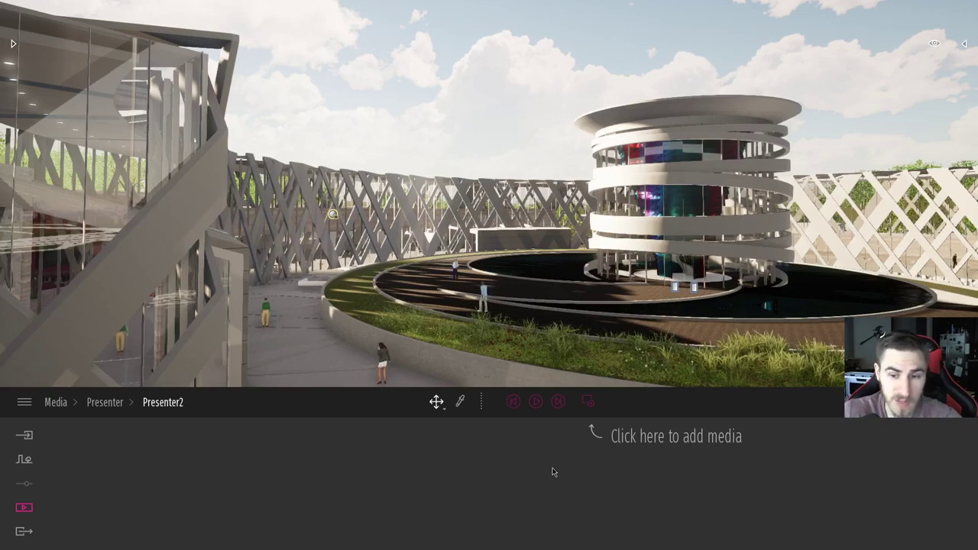
{"action": "left_click", "coordinate": [56, 402]}
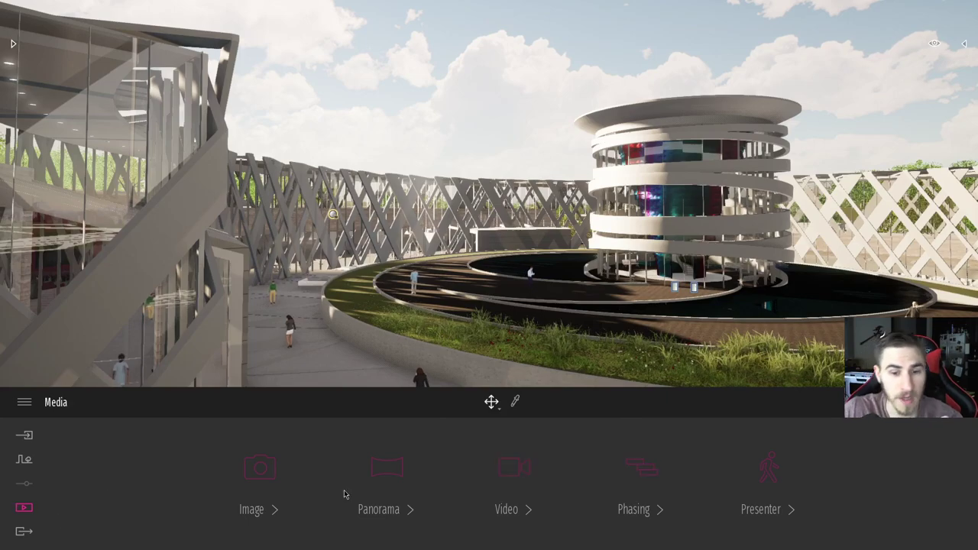
{"action": "left_click", "coordinate": [771, 494]}
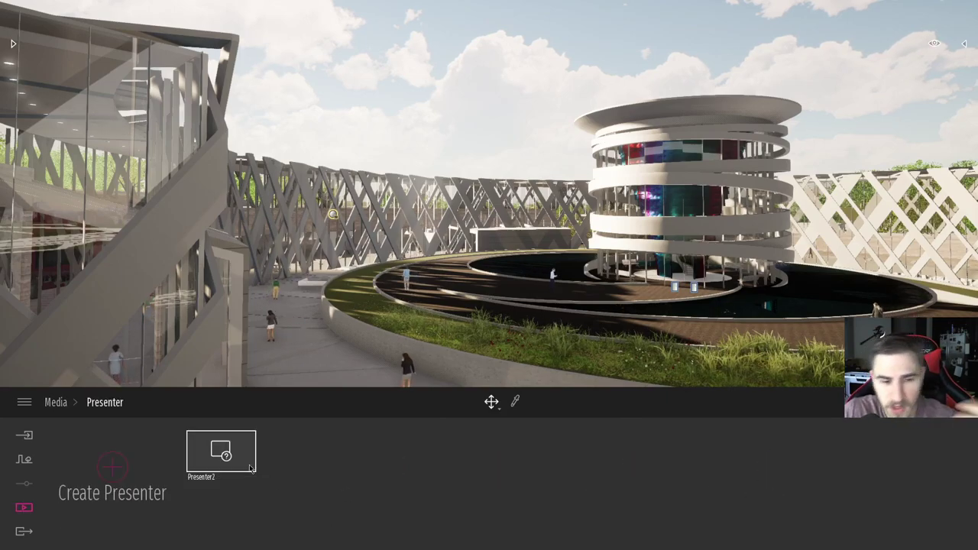
{"action": "left_click", "coordinate": [220, 452]}
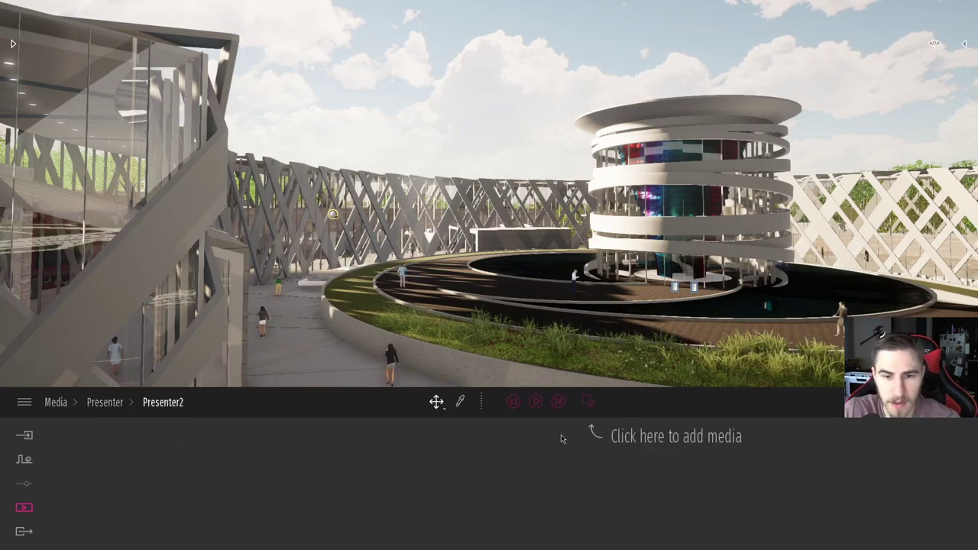
Browse the available images and videos, and add the Inspiration image as the Presenter's first media item.
{"action": "left_click", "coordinate": [588, 403]}
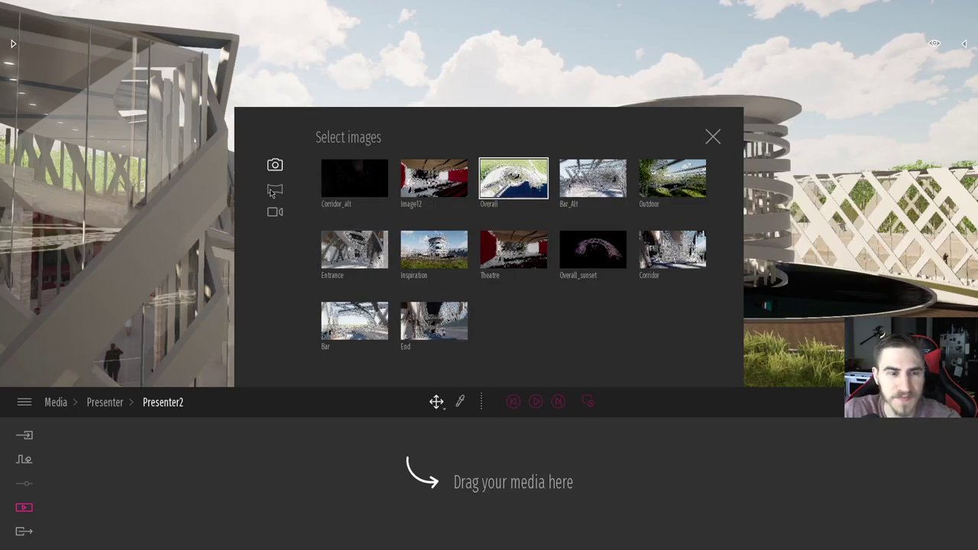
{"action": "left_click", "coordinate": [275, 212]}
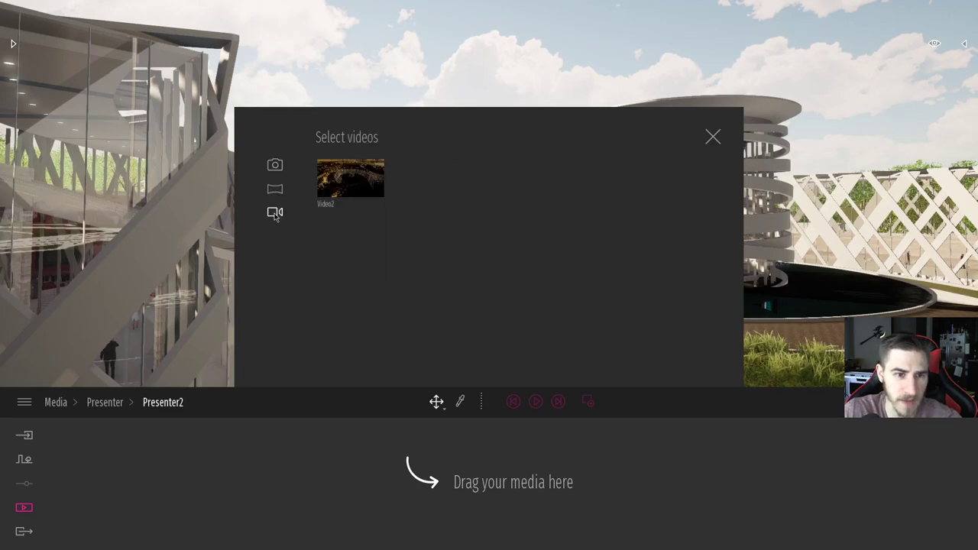
{"action": "left_click", "coordinate": [275, 165]}
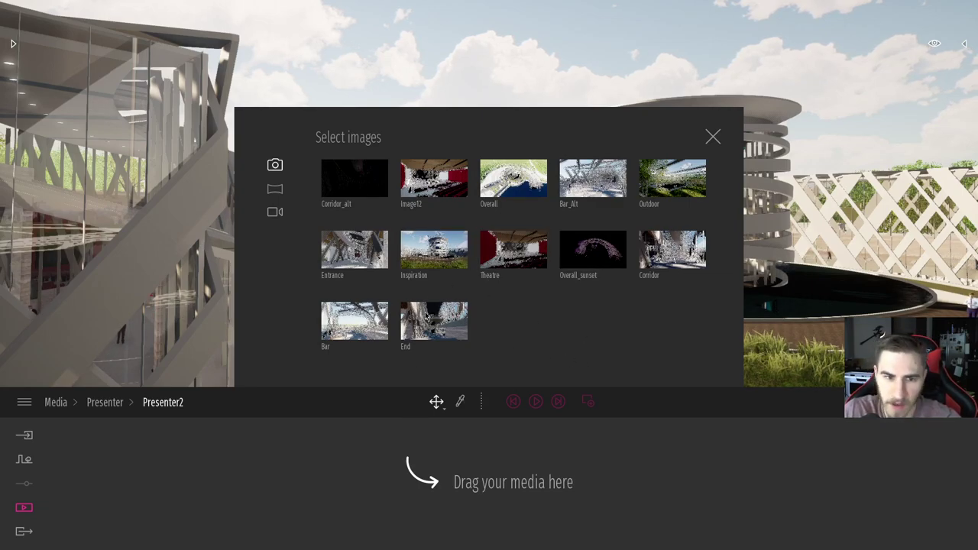
{"action": "left_click_drag", "start_coordinate": [305, 493], "coordinate": [511, 459]}
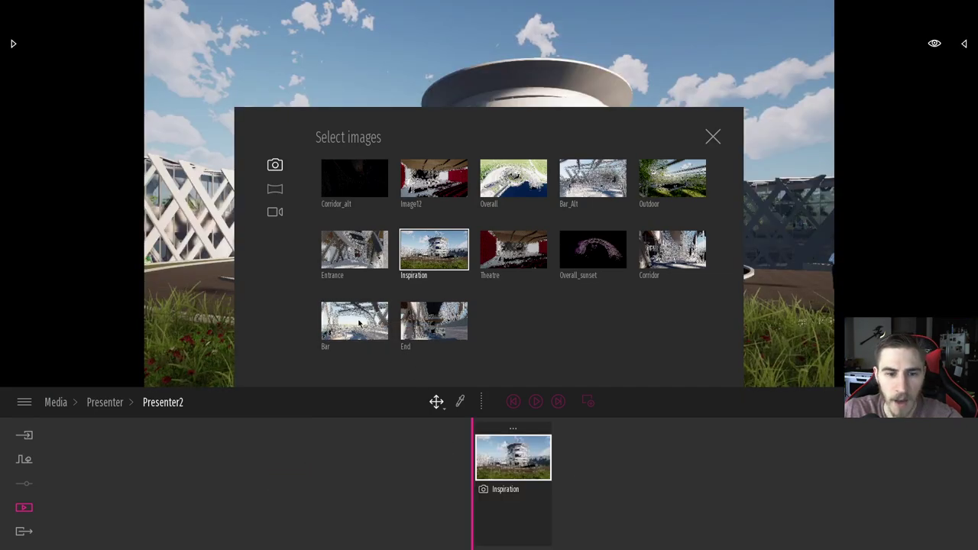
Add the Bar, Bar_Alt, Overall and Overall_sunset images after Inspiration in the Presenter's sequence, and close the image selection.
{"action": "left_click_drag", "start_coordinate": [589, 456], "coordinate": [594, 462]}
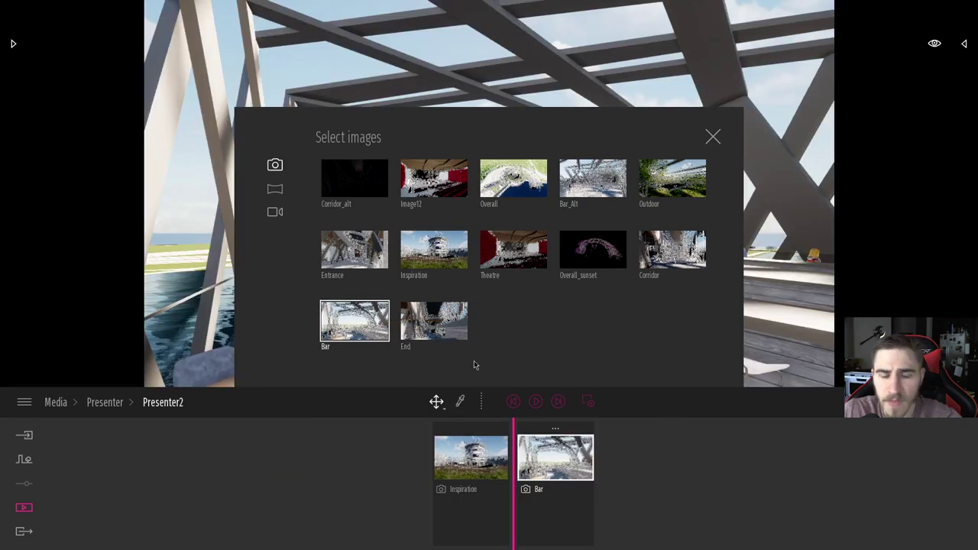
{"action": "left_click_drag", "start_coordinate": [592, 179], "coordinate": [600, 461]}
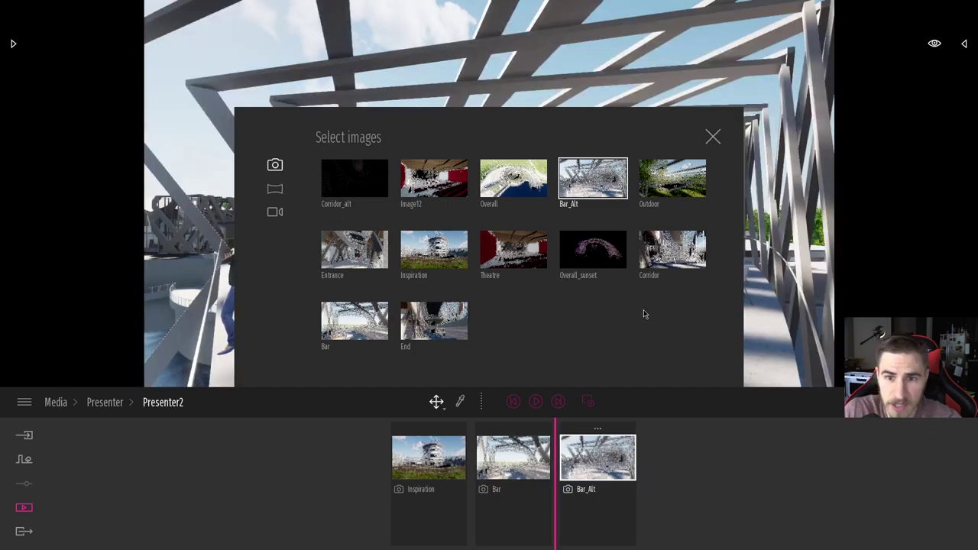
{"action": "left_click_drag", "start_coordinate": [514, 178], "coordinate": [854, 443]}
{"action": "left_click_drag", "start_coordinate": [593, 250], "coordinate": [752, 492]}
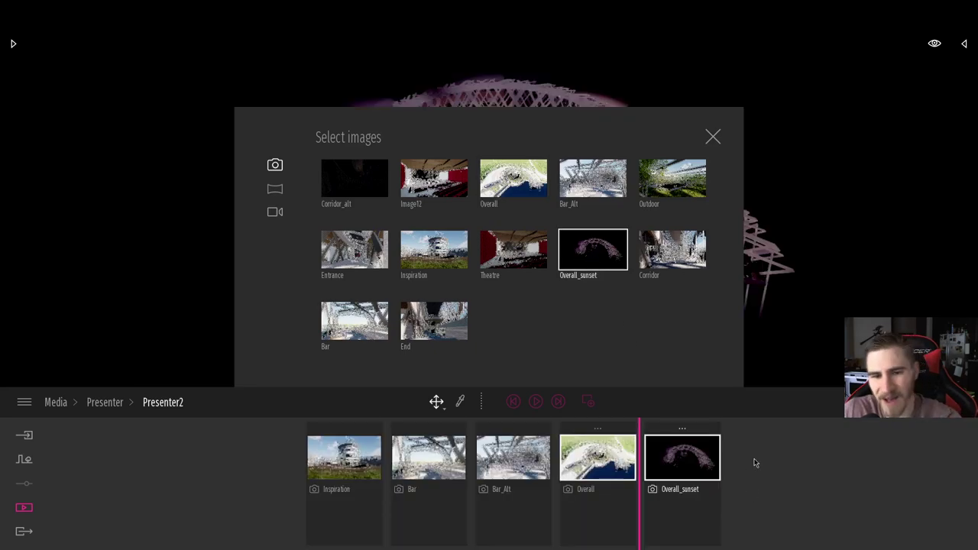
{"action": "left_click", "coordinate": [712, 137]}
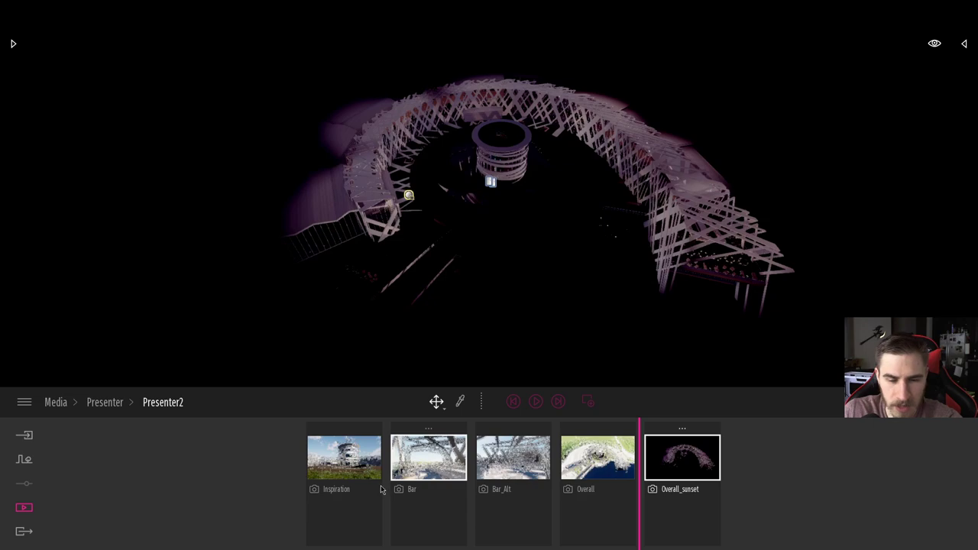
Preview the Presenter's sequence by scrubbing through its media from Inspiration to Overall_sunset, and play it back from Inspiration.
{"action": "left_click", "coordinate": [323, 443]}
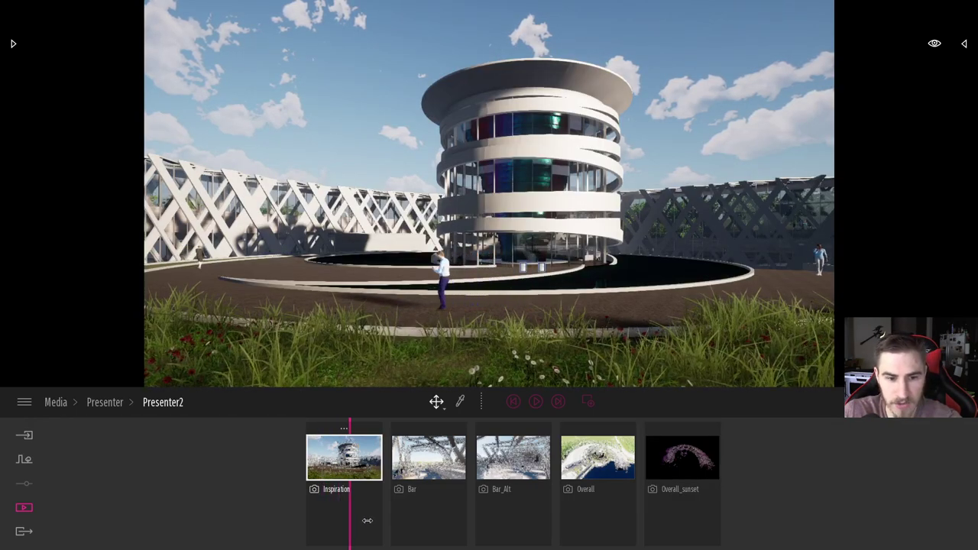
{"action": "left_click_drag", "start_coordinate": [377, 518], "coordinate": [668, 504]}
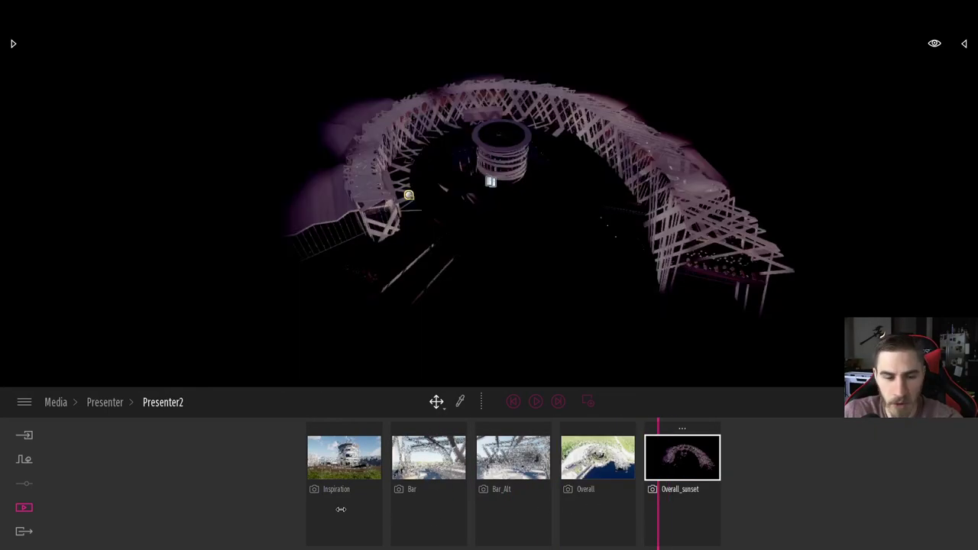
{"action": "left_click", "coordinate": [340, 509]}
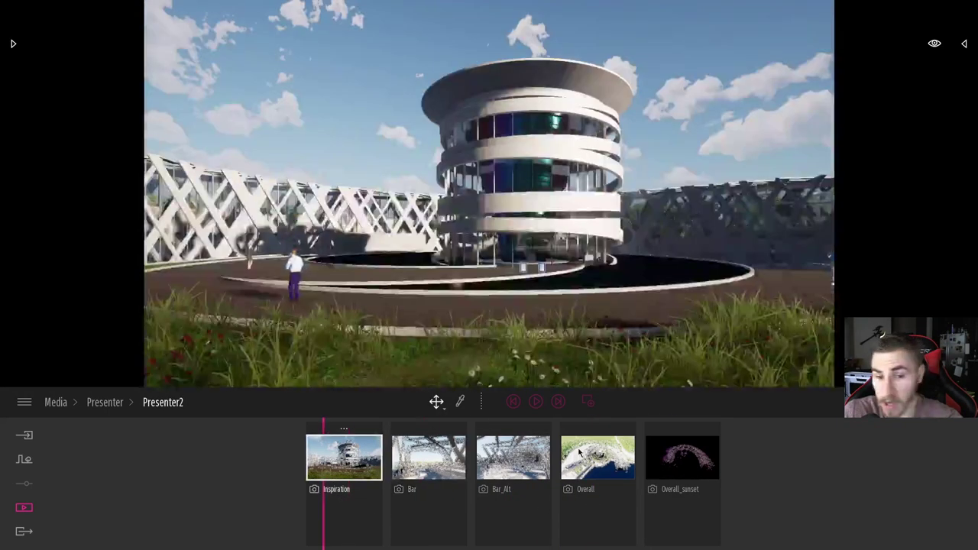
{"action": "left_click", "coordinate": [537, 403]}
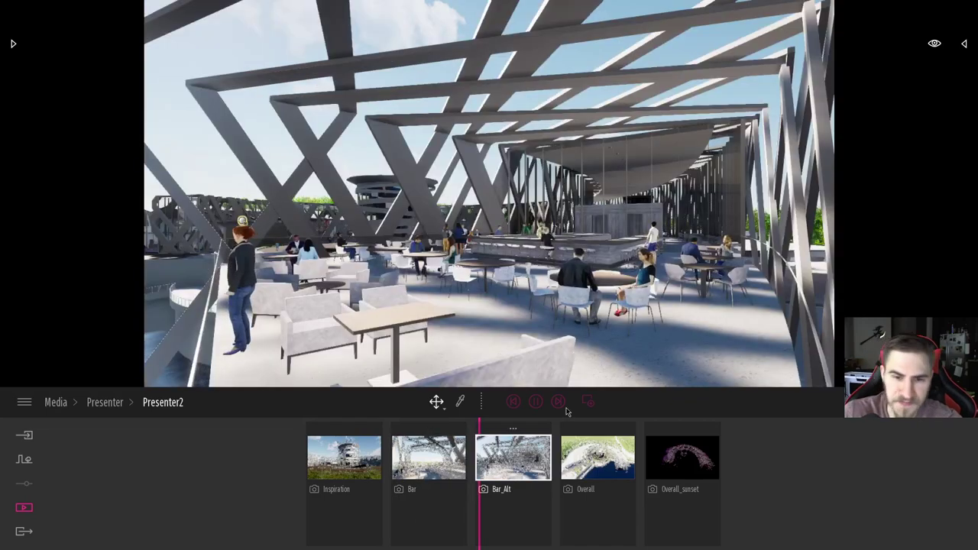
{"action": "left_click", "coordinate": [536, 401]}
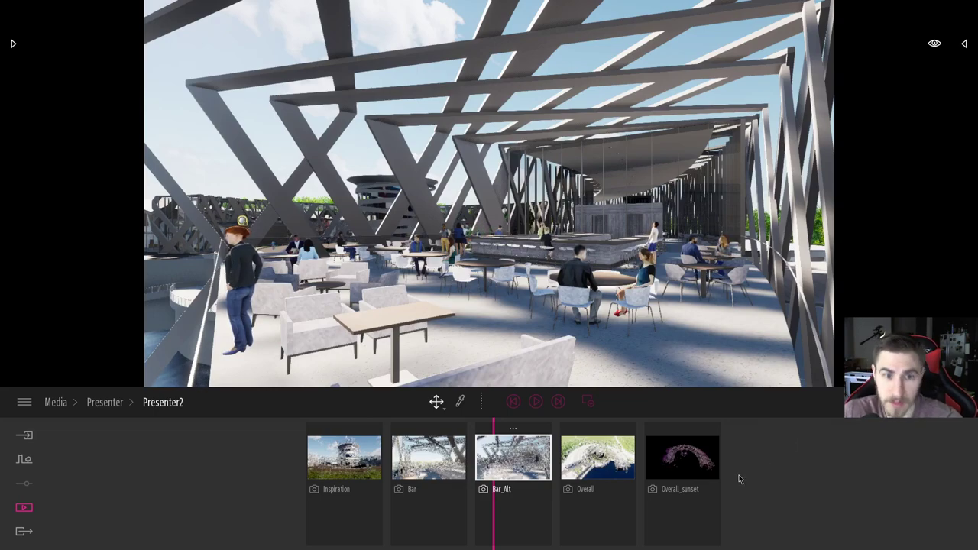
{"action": "left_click", "coordinate": [536, 402]}
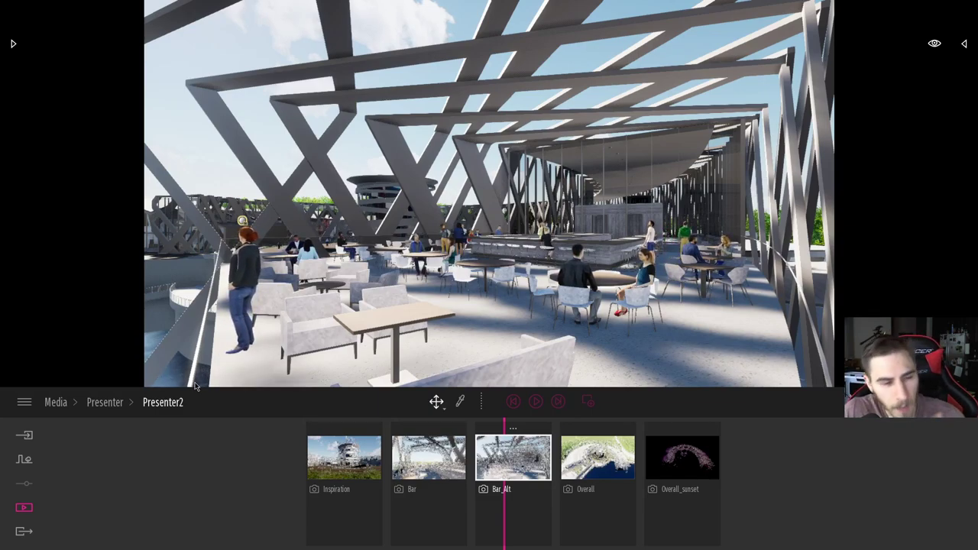
Open Presenter2's additional settings and toggle its media framing off and back on.
{"action": "left_click", "coordinate": [104, 403]}
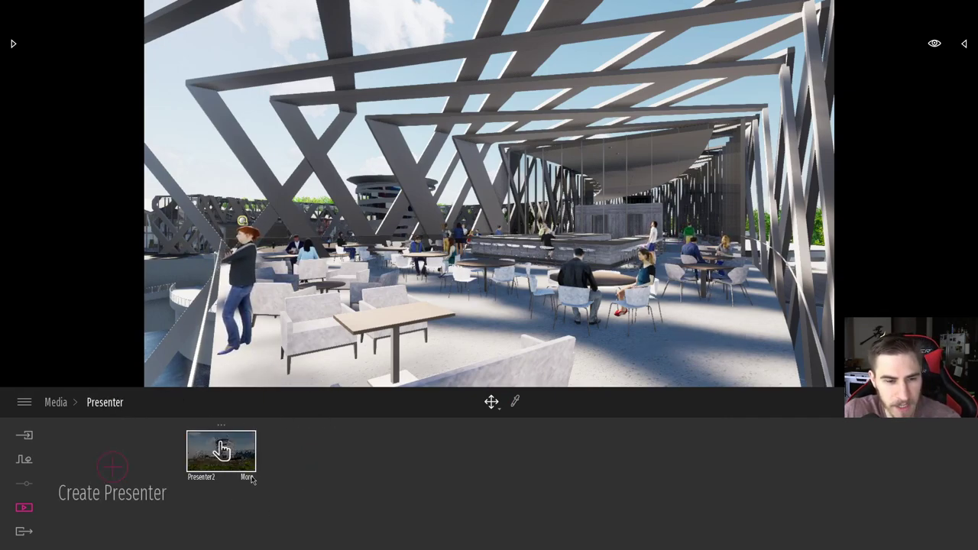
{"action": "left_click", "coordinate": [253, 479]}
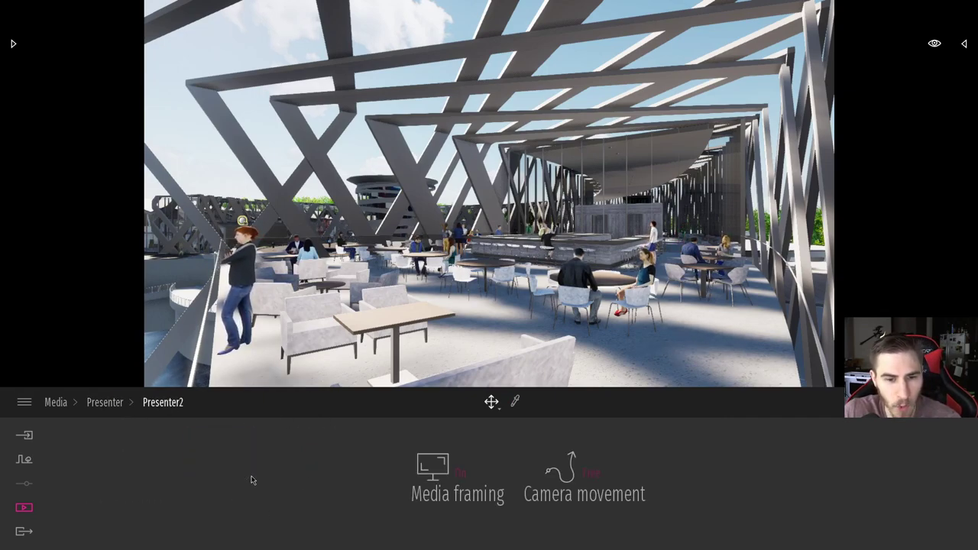
{"action": "left_click", "coordinate": [456, 483]}
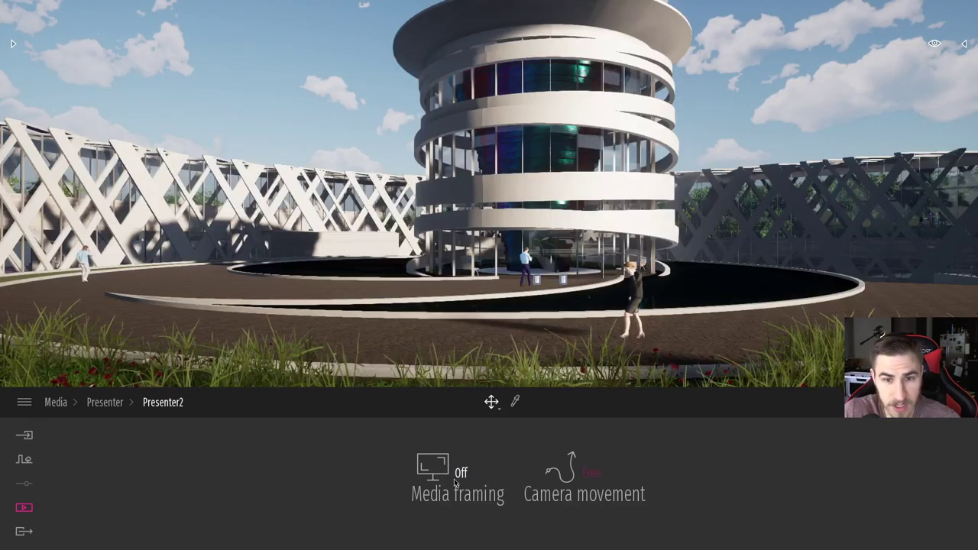
{"action": "left_click", "coordinate": [454, 482]}
{"action": "left_click", "coordinate": [437, 483]}
{"action": "left_click", "coordinate": [437, 483]}
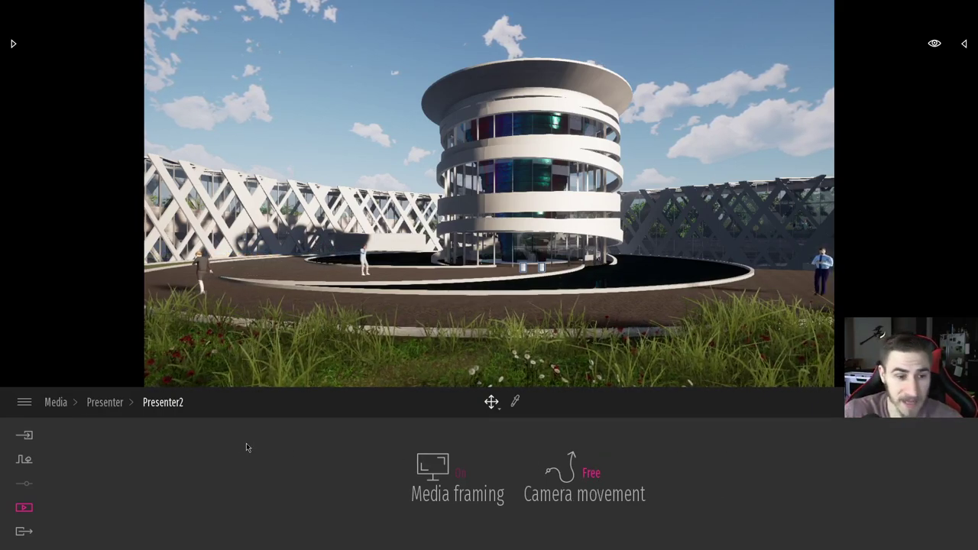
Return to Presenter2's media sequence and show the Bar image.
{"action": "left_click", "coordinate": [114, 403]}
{"action": "left_click", "coordinate": [219, 450]}
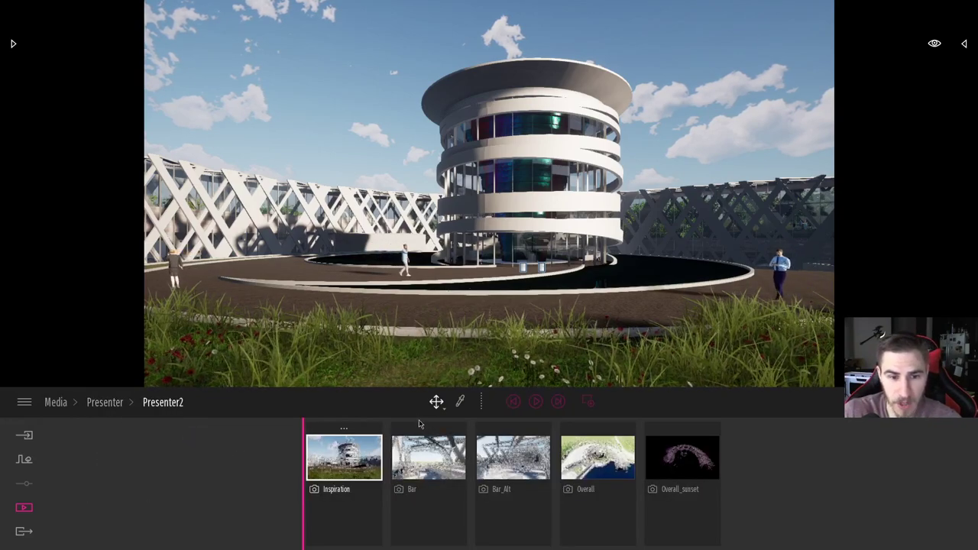
{"action": "left_click", "coordinate": [422, 466]}
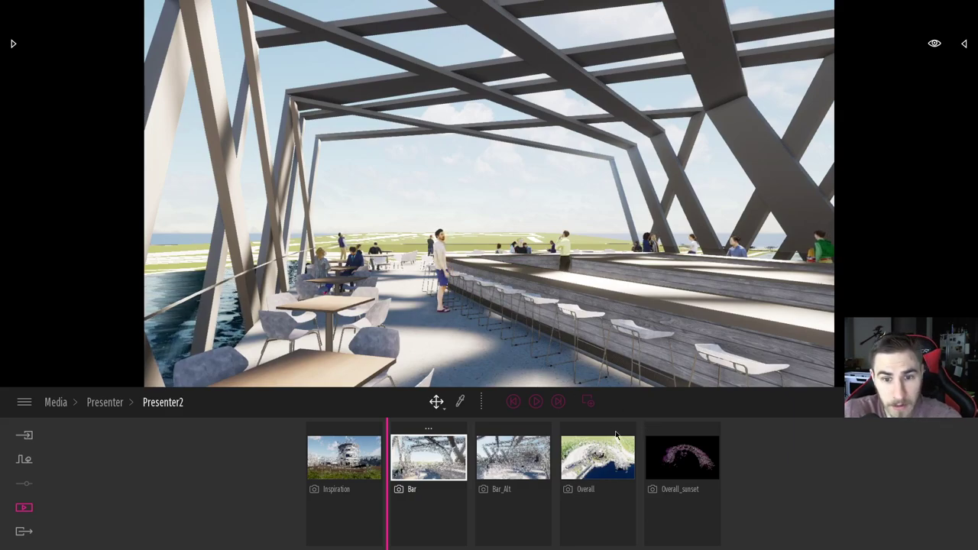
Reopen Presenter2's additional settings and try the Free, Ride and Locked camera movement modes.
{"action": "left_click", "coordinate": [104, 402]}
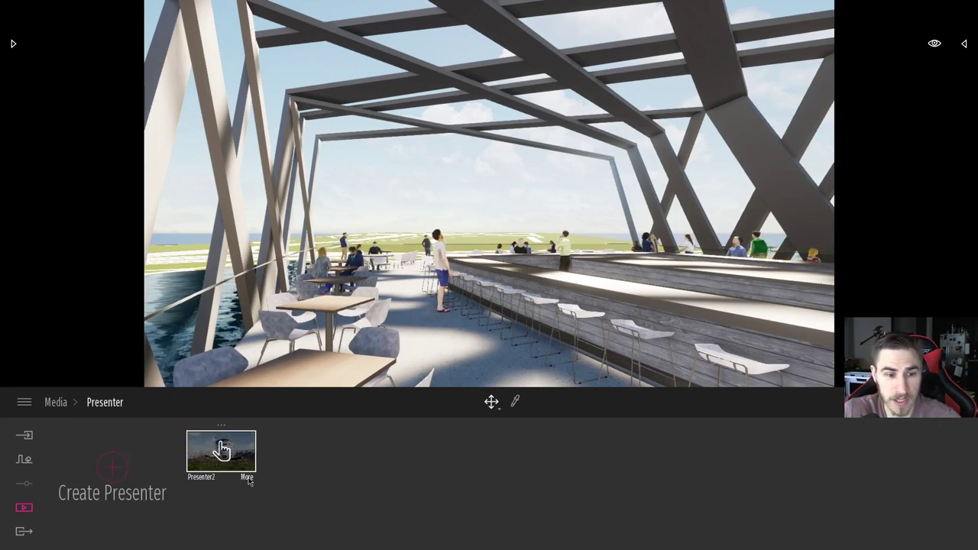
{"action": "left_click", "coordinate": [247, 478]}
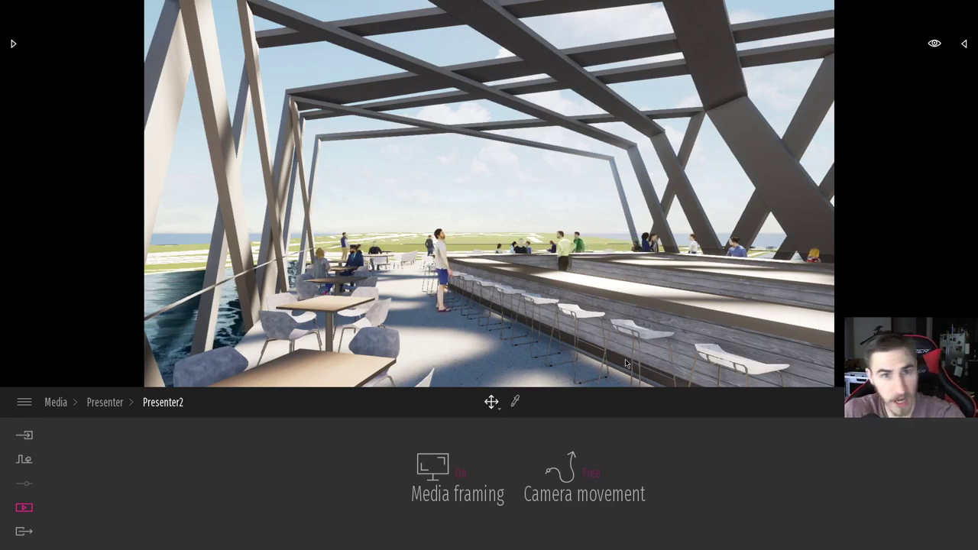
{"action": "left_click", "coordinate": [572, 457]}
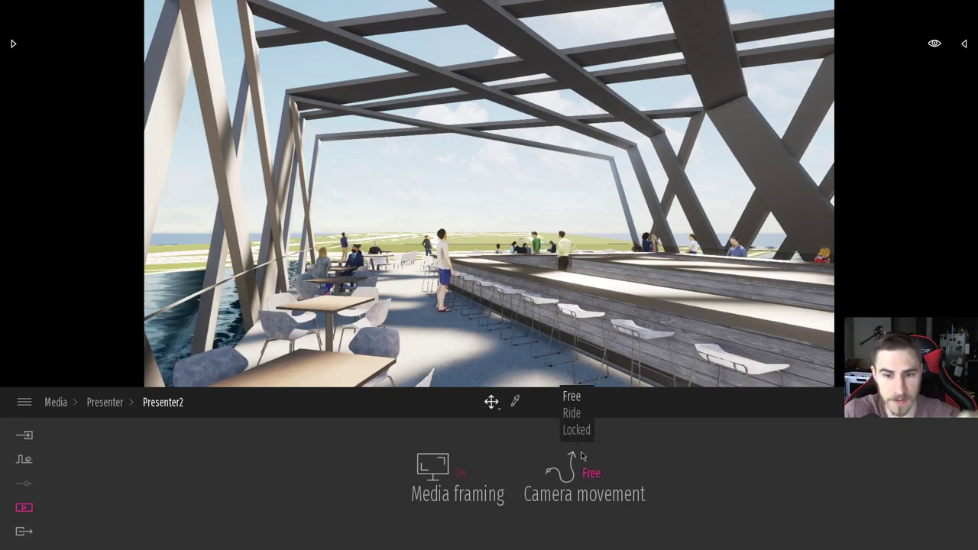
{"action": "left_click", "coordinate": [585, 402]}
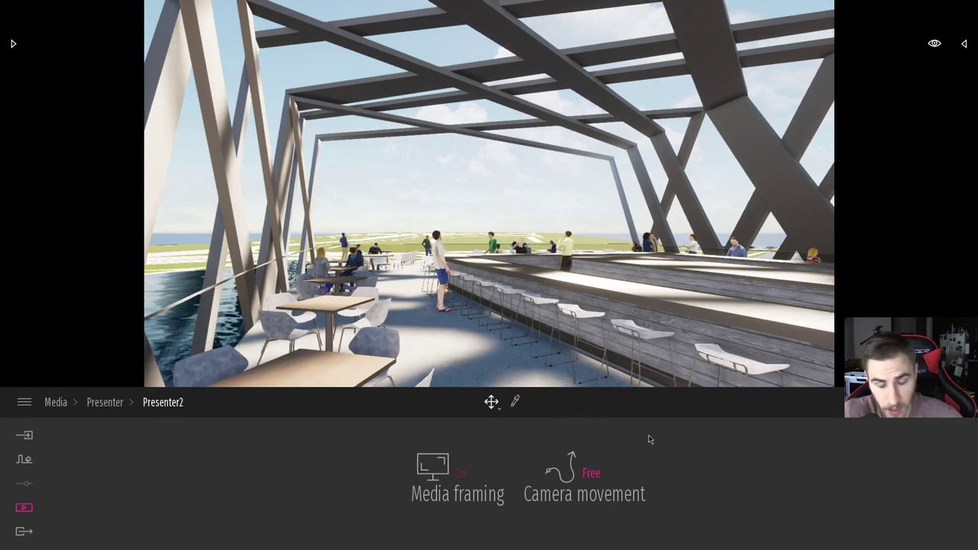
{"action": "left_click", "coordinate": [586, 464]}
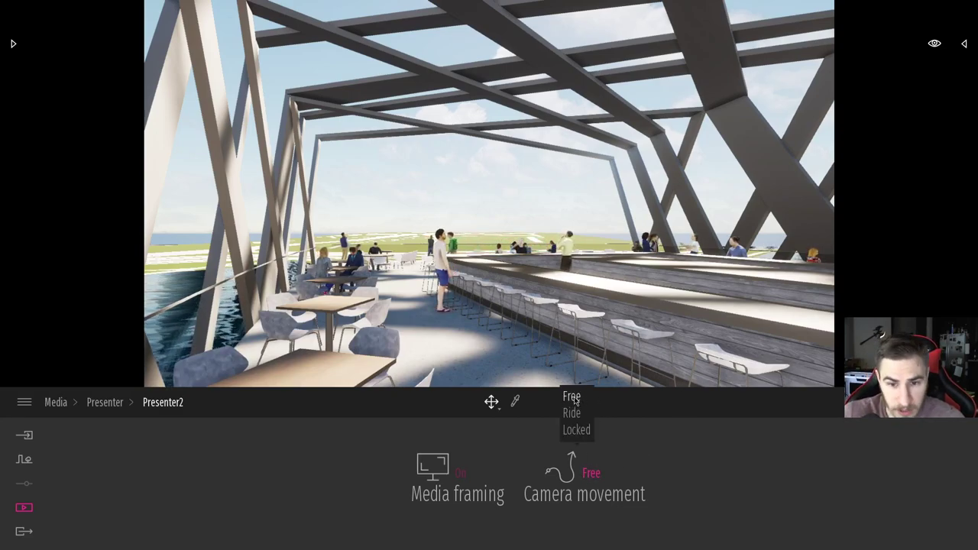
{"action": "left_click", "coordinate": [571, 414]}
{"action": "left_click", "coordinate": [585, 451]}
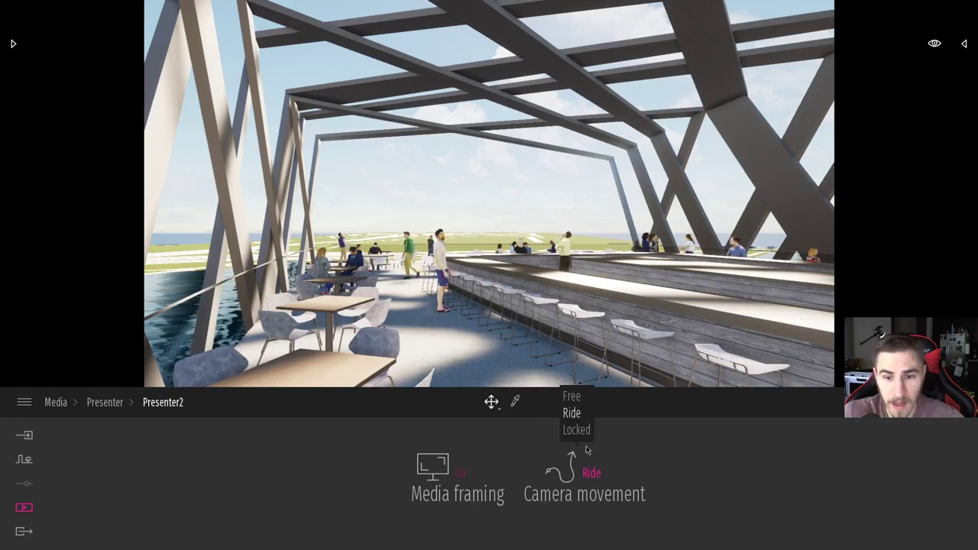
{"action": "left_click", "coordinate": [578, 430]}
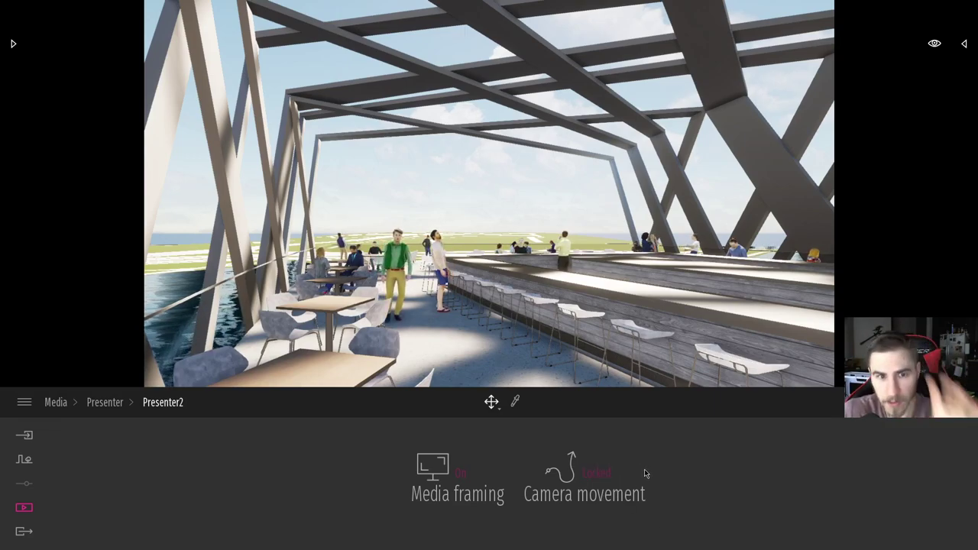
{"action": "left_click", "coordinate": [596, 472]}
{"action": "left_click", "coordinate": [574, 413]}
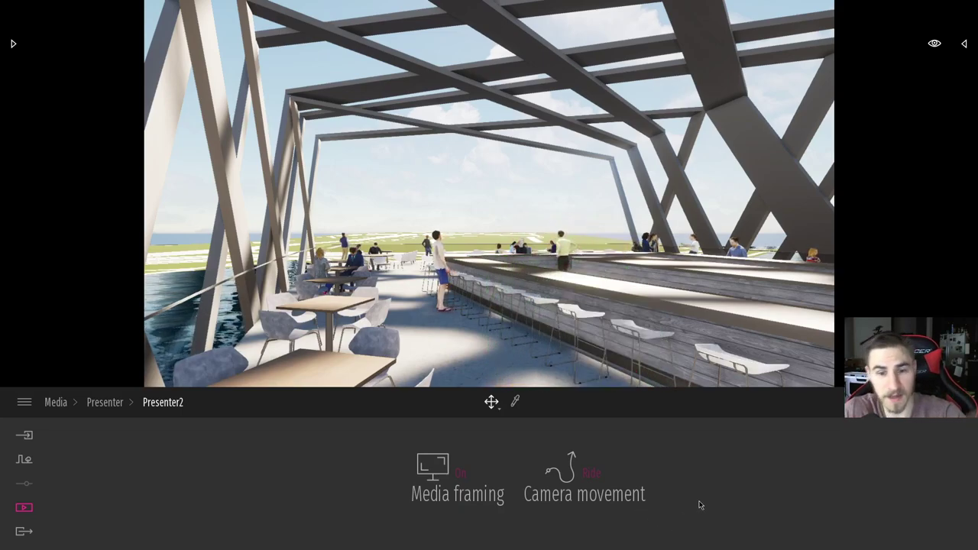
Set Presenter2's camera movement to Free and reopen its media sequence.
{"action": "left_click", "coordinate": [577, 473]}
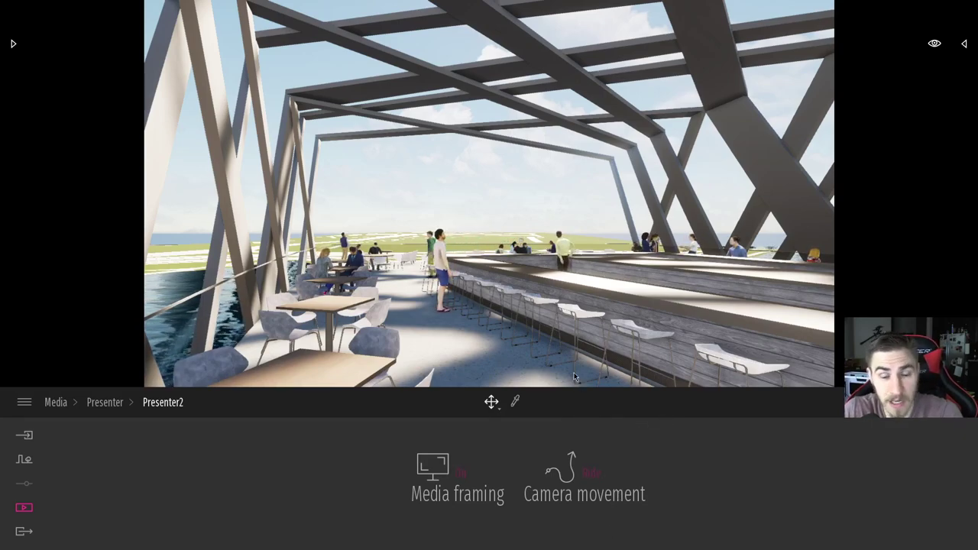
{"action": "left_click", "coordinate": [588, 456]}
{"action": "left_click", "coordinate": [572, 394]}
{"action": "left_click", "coordinate": [100, 403]}
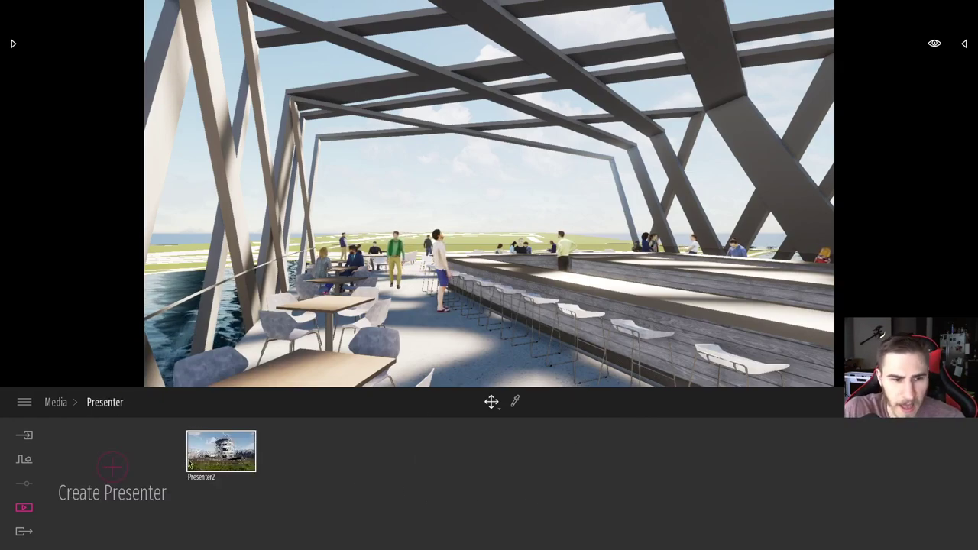
{"action": "mouse_move", "coordinate": [246, 480]}
{"action": "left_click", "coordinate": [241, 462]}
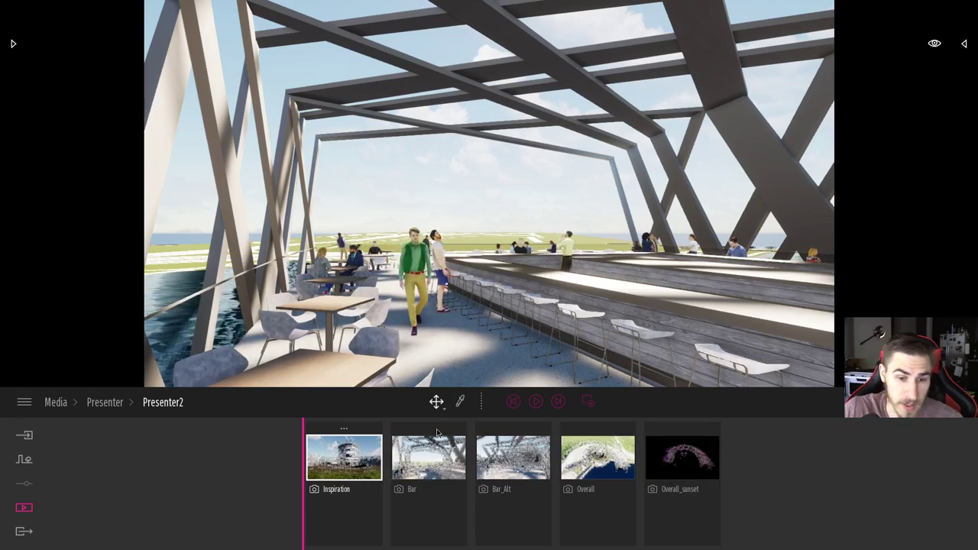
Open the source media of Bar_Alt for editing from the sequence, and return to Presenter2 through the project's media.
{"action": "left_click", "coordinate": [519, 431]}
{"action": "left_click", "coordinate": [515, 428]}
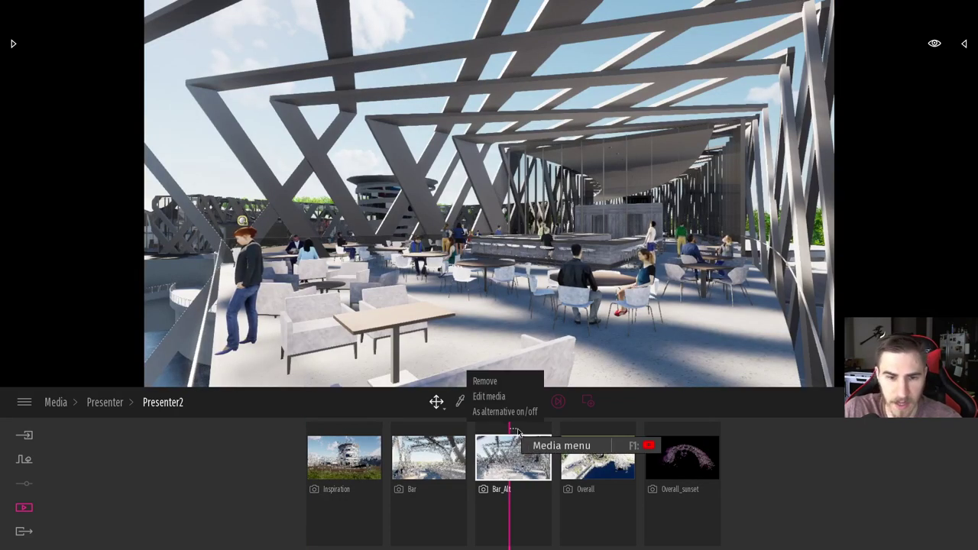
{"action": "left_click", "coordinate": [493, 397]}
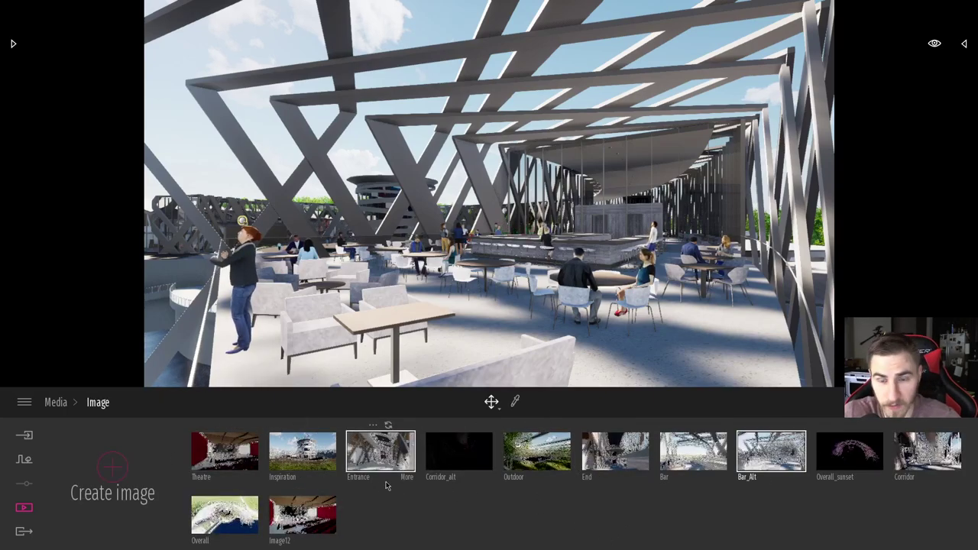
{"action": "left_click", "coordinate": [56, 402]}
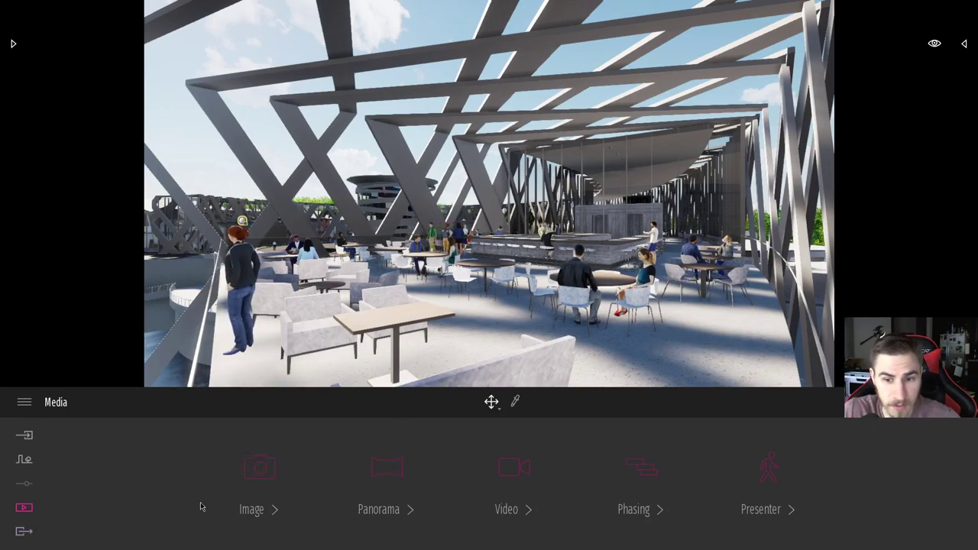
{"action": "left_click", "coordinate": [778, 502]}
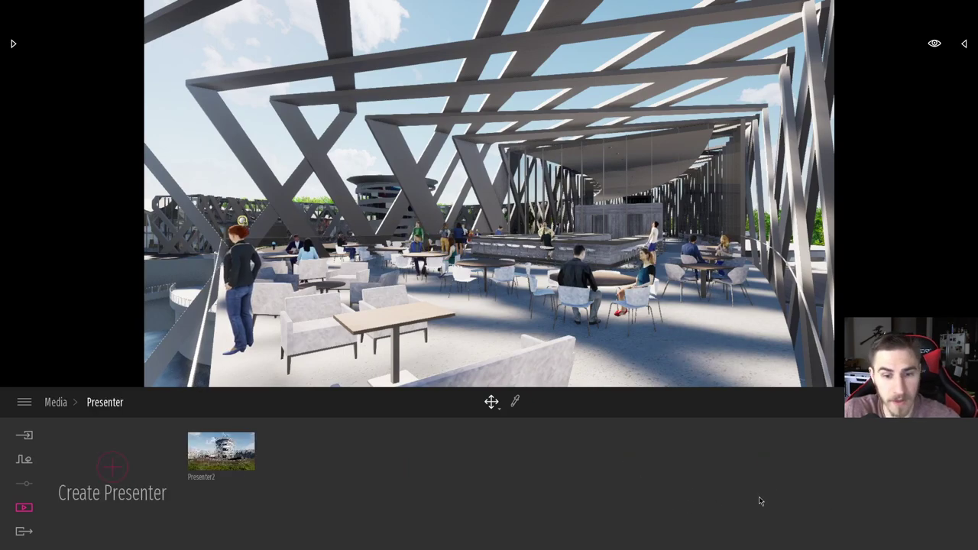
{"action": "left_click", "coordinate": [218, 451]}
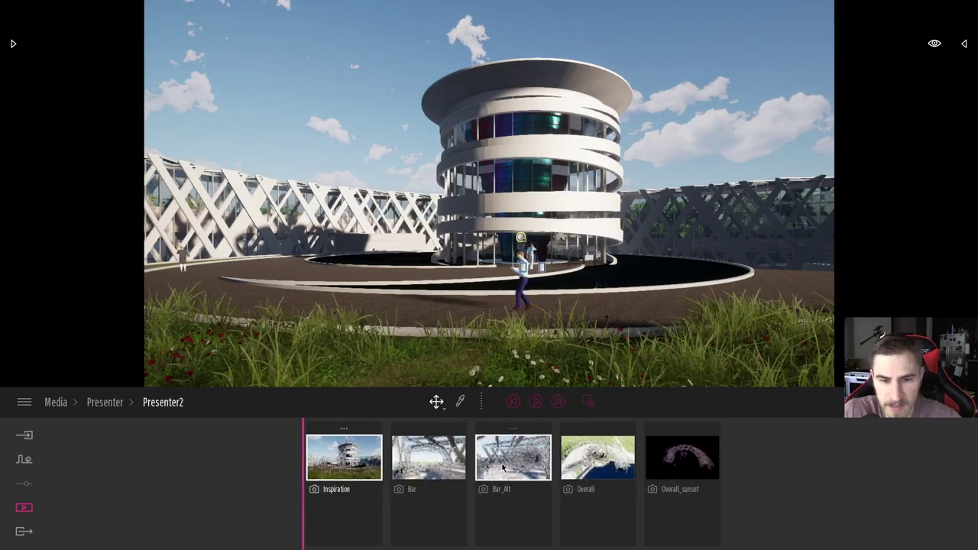
Examine the alternative on/off option for the Bar_Alt and Inspiration images, and select Bar_Alt in the sequence.
{"action": "left_click", "coordinate": [504, 469]}
{"action": "left_click", "coordinate": [516, 431]}
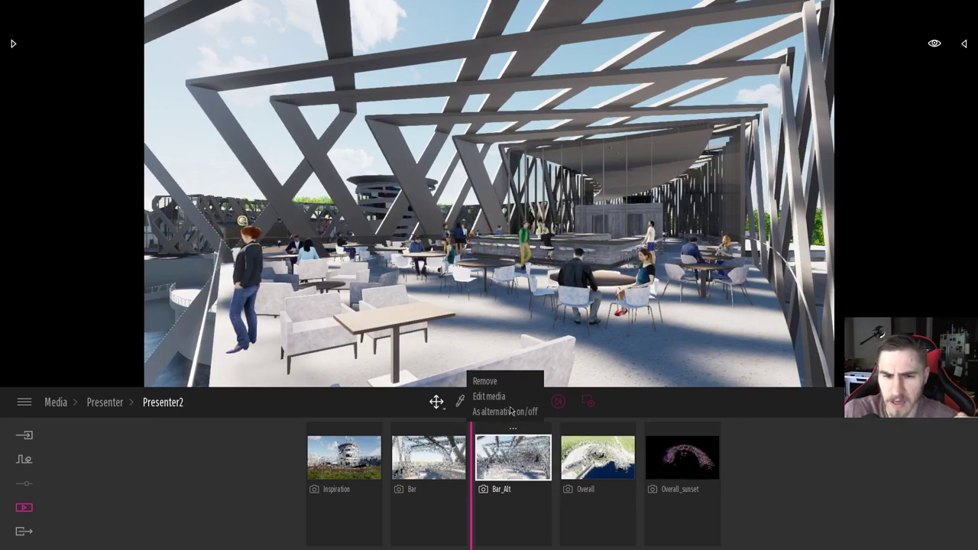
{"action": "left_click", "coordinate": [344, 431]}
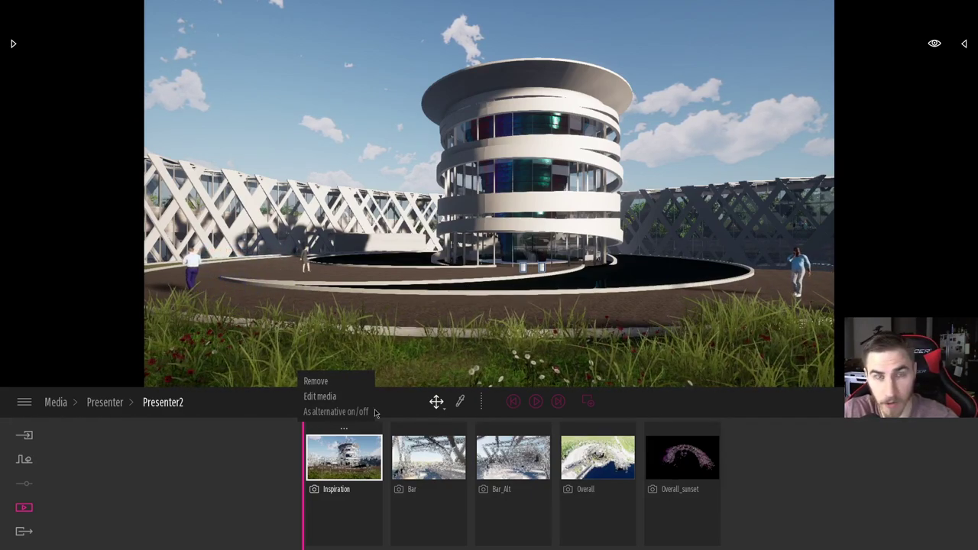
{"action": "left_click", "coordinate": [509, 513]}
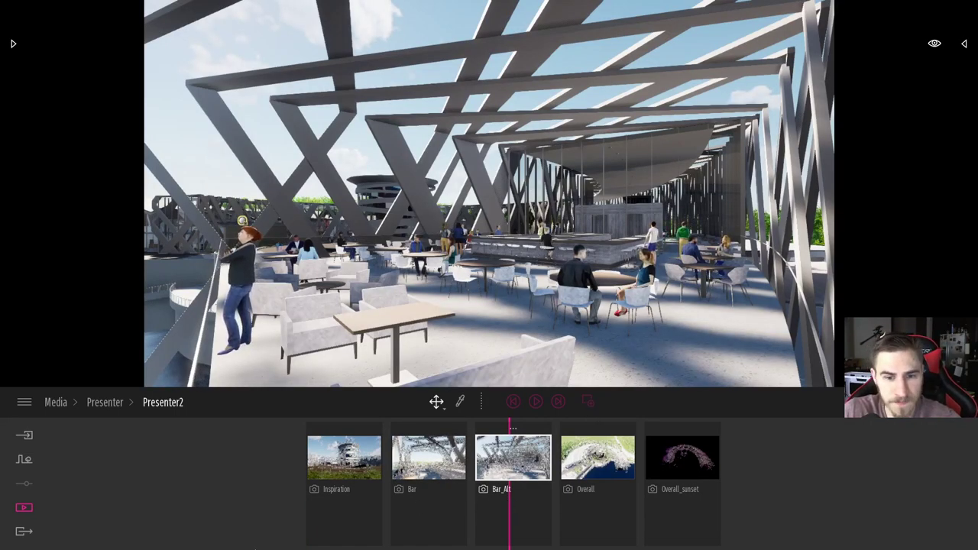
Mark Bar_Alt as an alternative in Presenter2's sequence and compare the Bar and Bar_Alt images.
{"action": "left_click", "coordinate": [512, 428]}
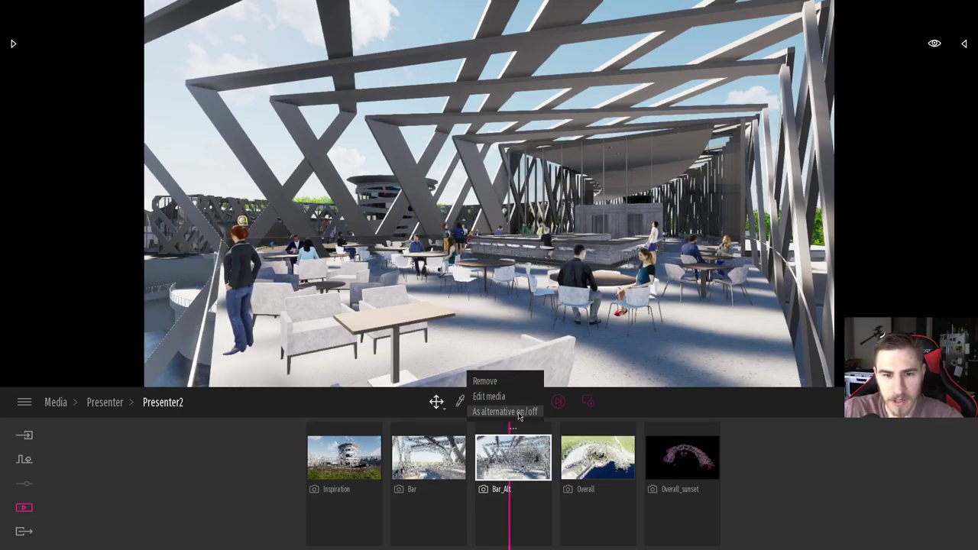
{"action": "left_click", "coordinate": [519, 412]}
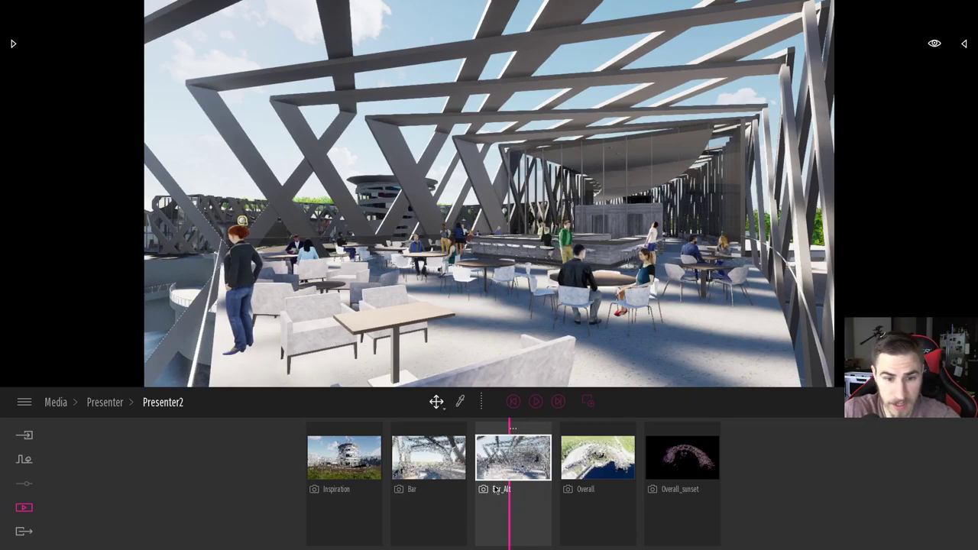
{"action": "left_click", "coordinate": [428, 518]}
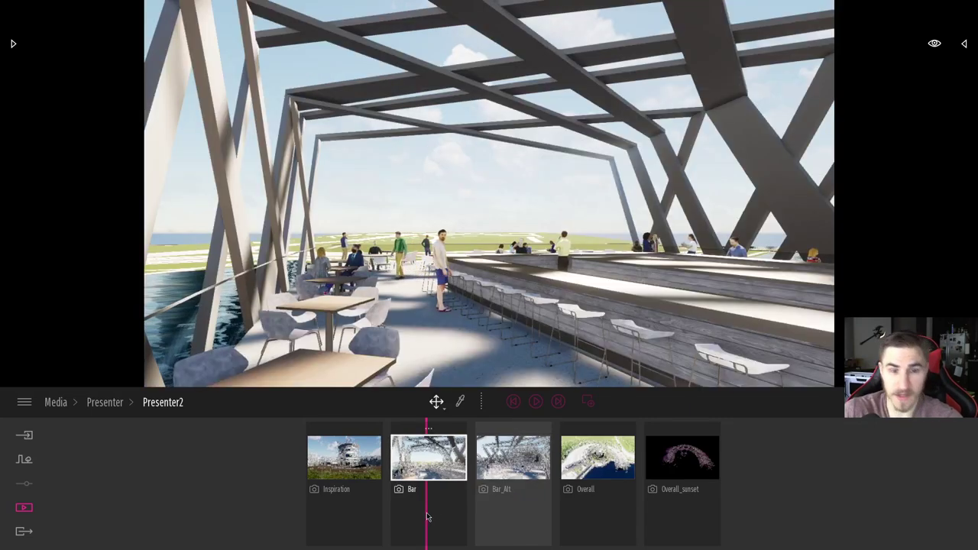
{"action": "left_click", "coordinate": [501, 504]}
{"action": "left_click", "coordinate": [447, 504]}
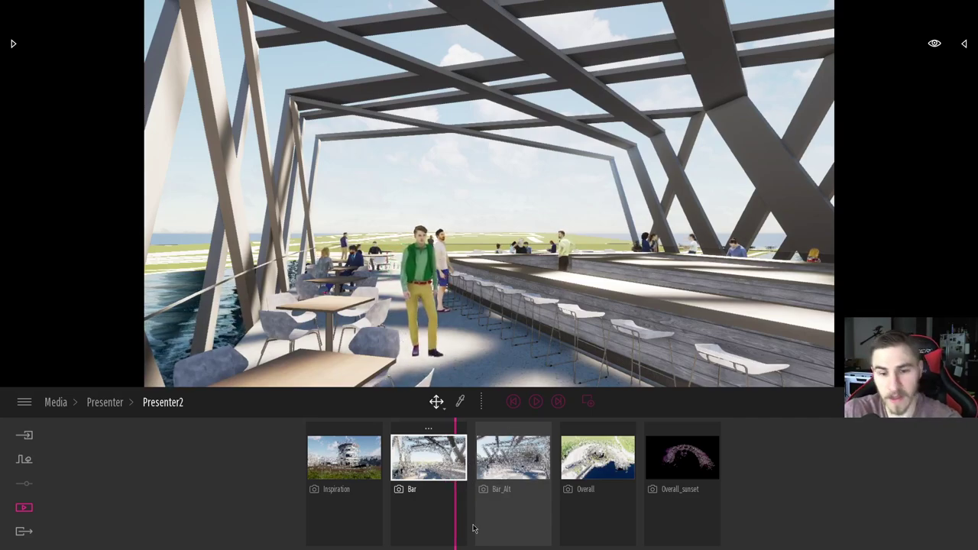
{"action": "left_click", "coordinate": [512, 523]}
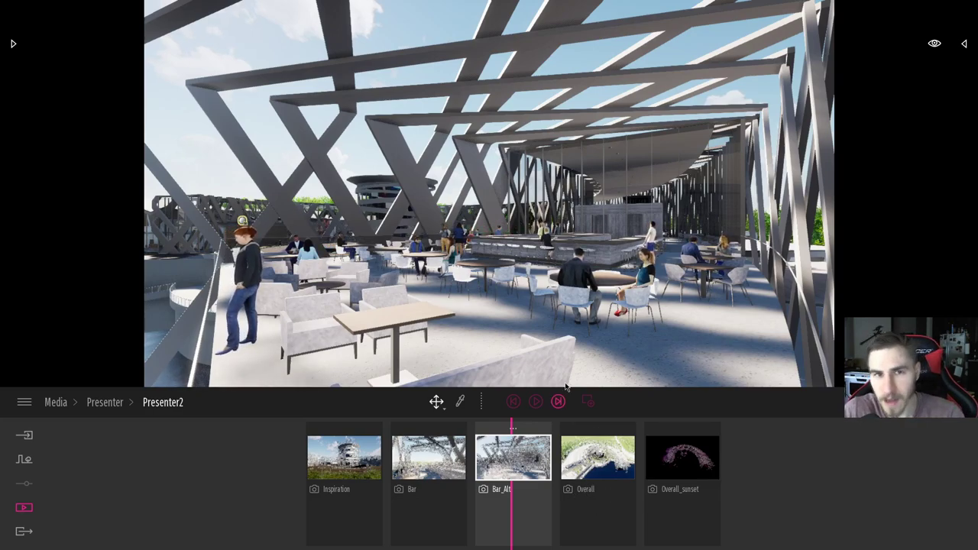
Mark the Overall_sunset image as an alternative in Presenter2's sequence.
{"action": "left_click", "coordinate": [680, 502]}
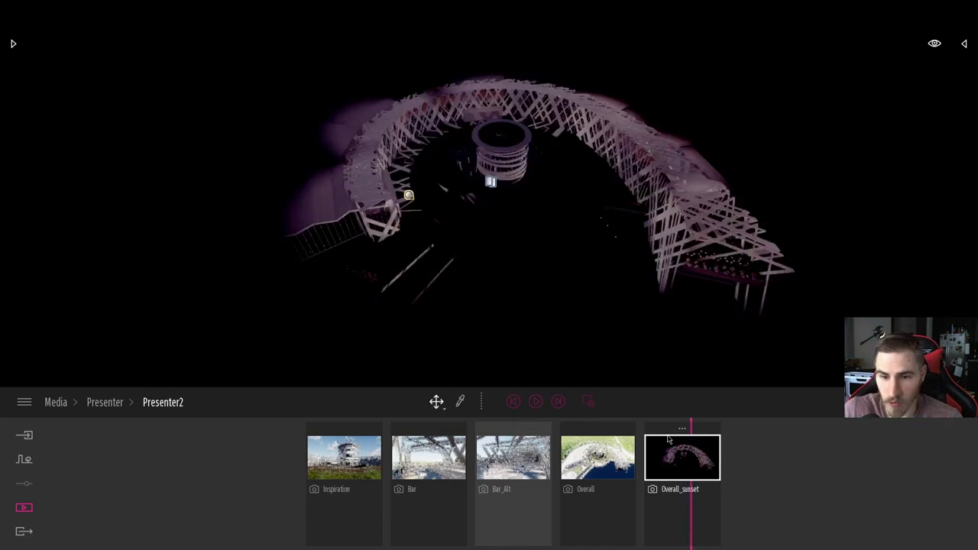
{"action": "right_click", "coordinate": [665, 448]}
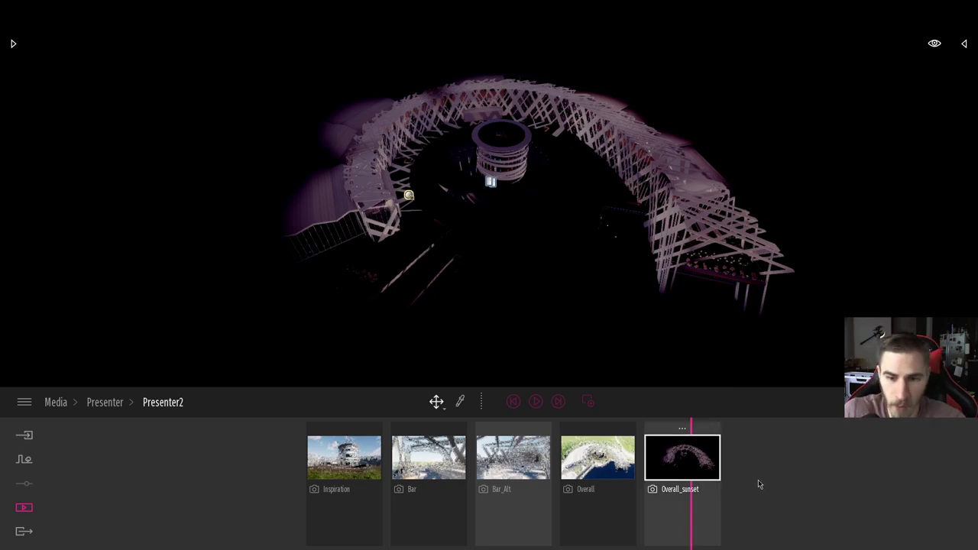
Leave Presenter2's sequence and export Presenter2 as a Presenter into the 58_Presentor folder.
{"action": "left_click", "coordinate": [119, 405]}
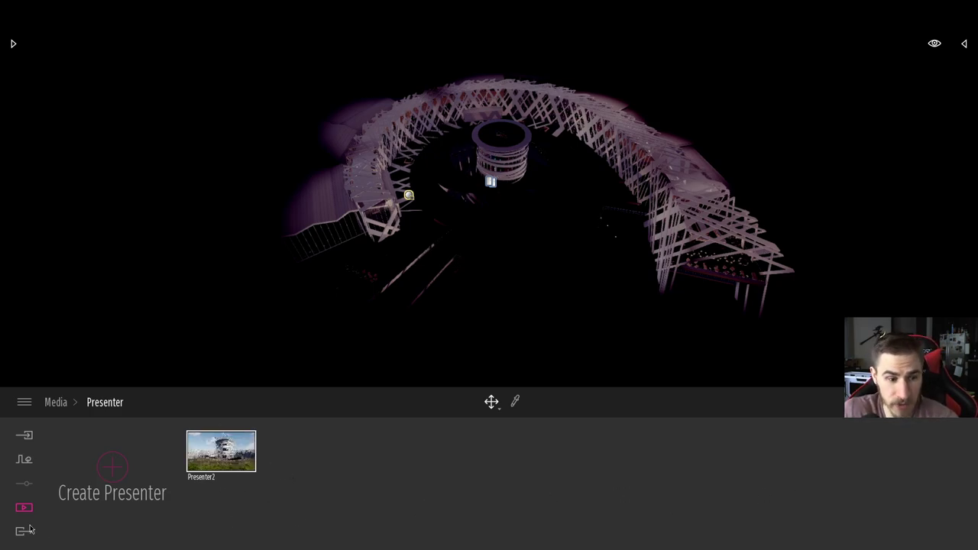
{"action": "mouse_move", "coordinate": [247, 480]}
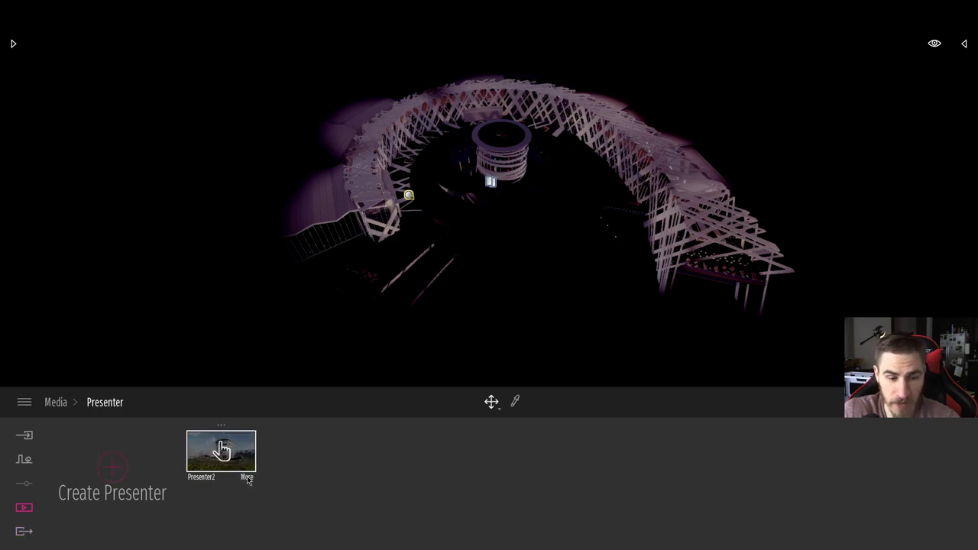
{"action": "left_click", "coordinate": [26, 531]}
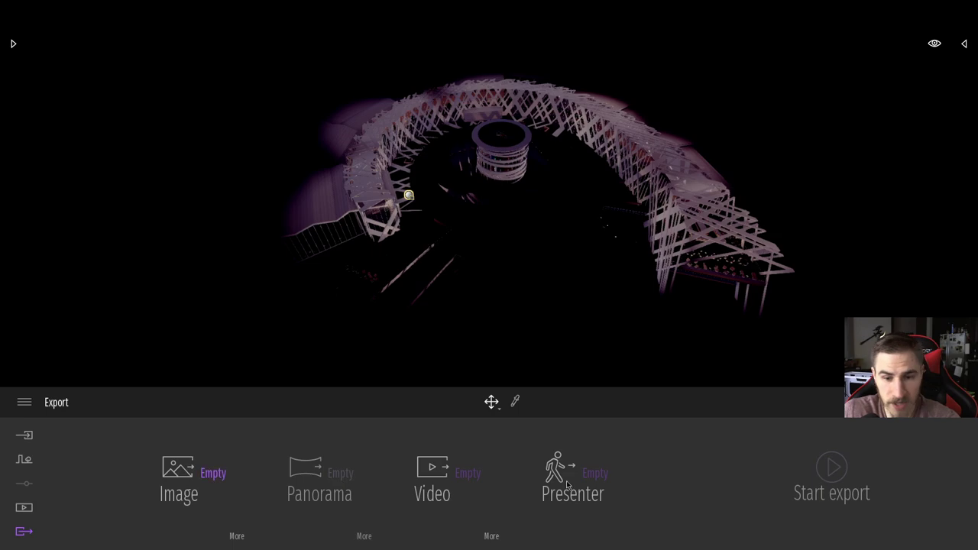
{"action": "left_click", "coordinate": [610, 483]}
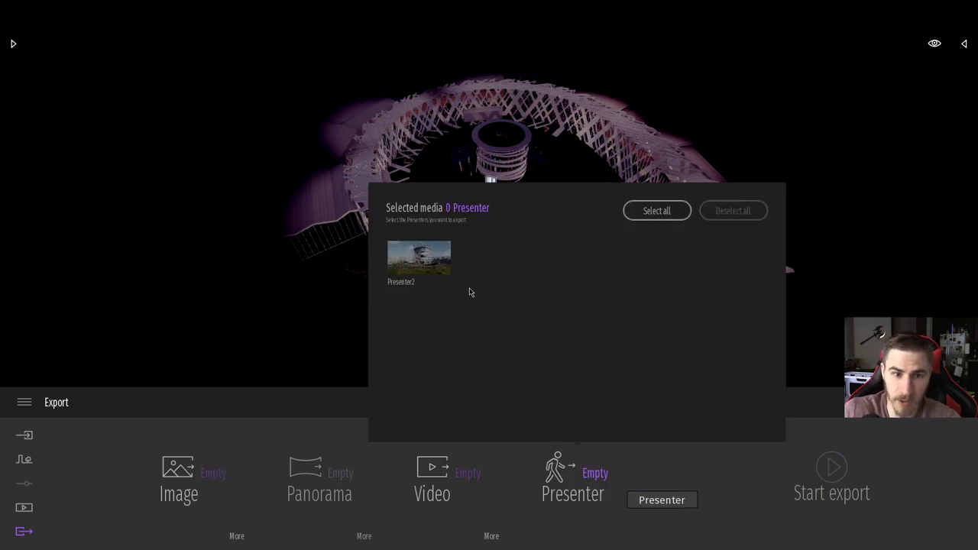
{"action": "left_click", "coordinate": [430, 264]}
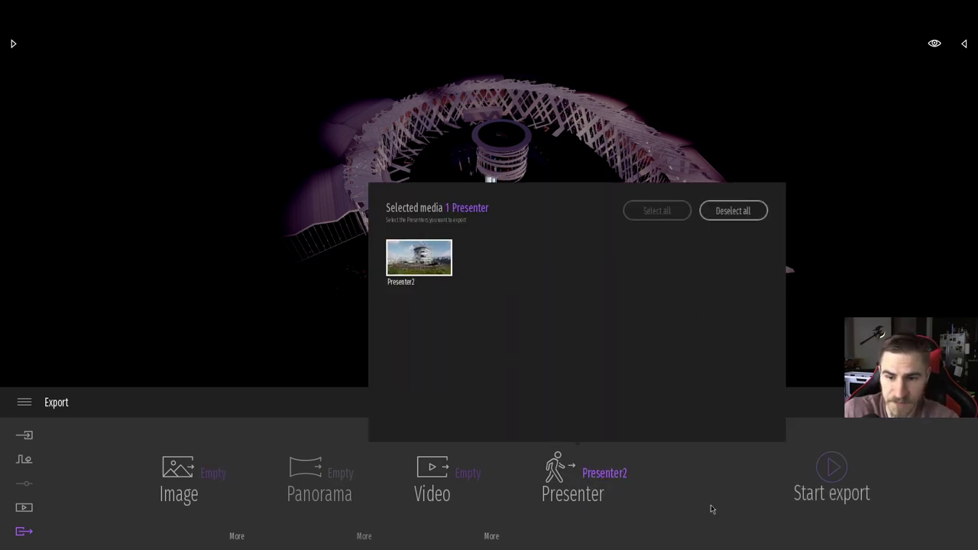
{"action": "left_click", "coordinate": [832, 468]}
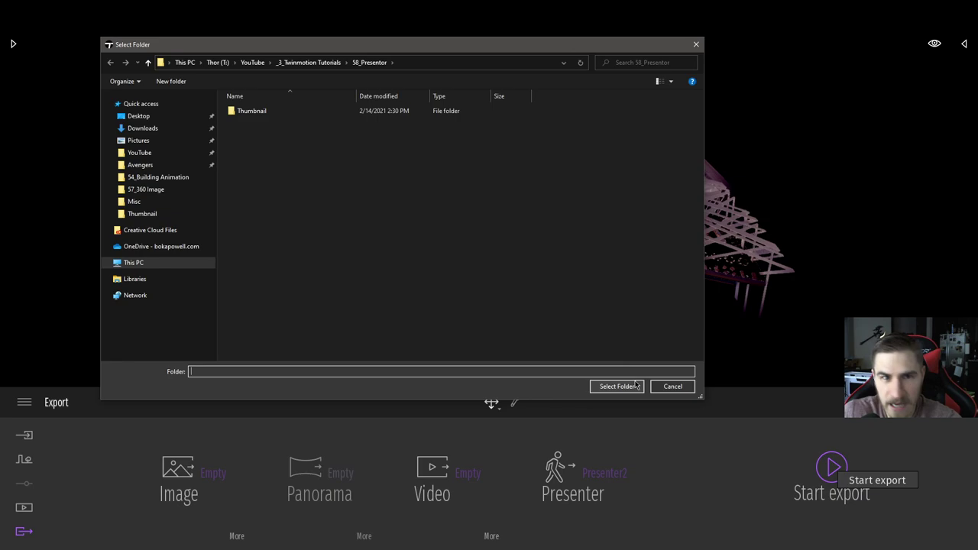
{"action": "left_click", "coordinate": [604, 388]}
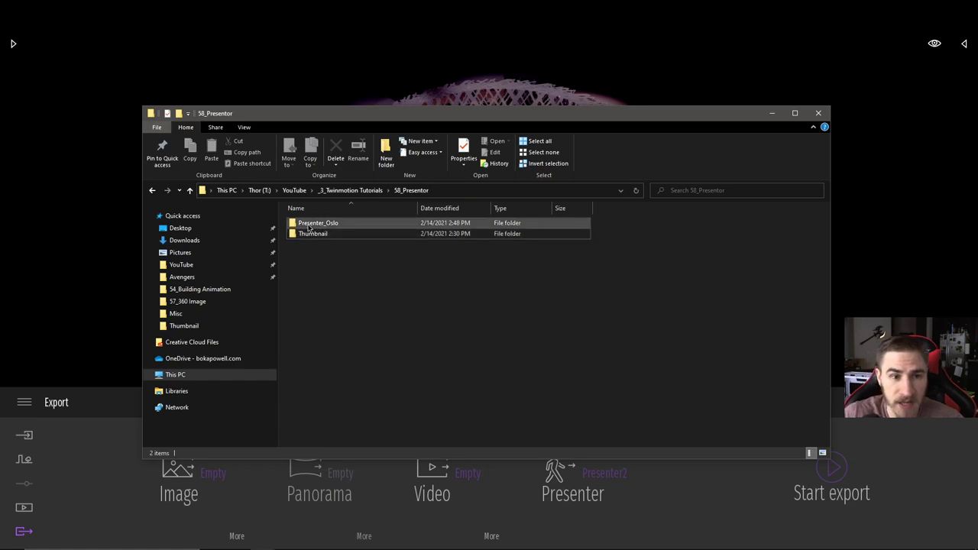
In File Explorer, examine the exported Presenter_Oslo folder and its Engine subfolder, and return to Presenter_Oslo.
{"action": "left_click", "coordinate": [343, 227]}
{"action": "double_click", "coordinate": [343, 227]}
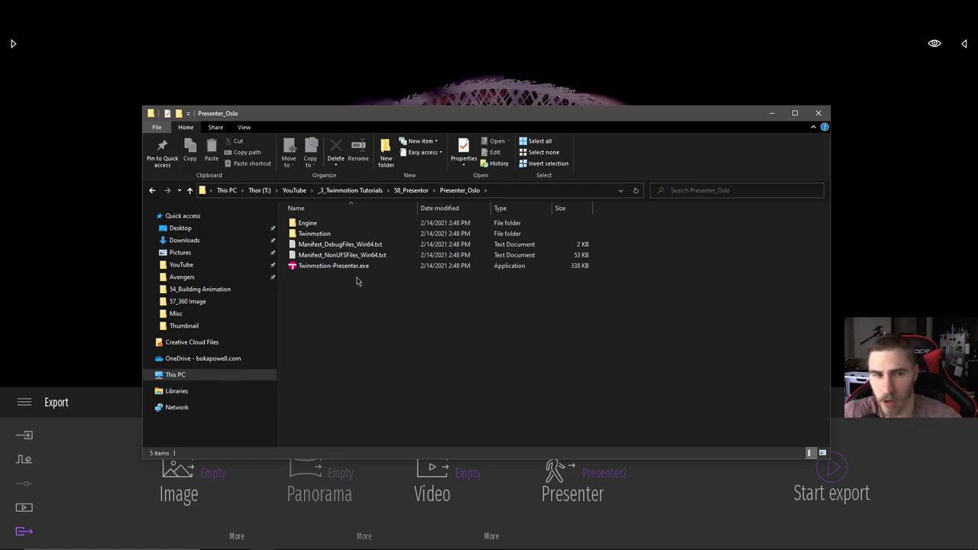
{"action": "double_click", "coordinate": [333, 227]}
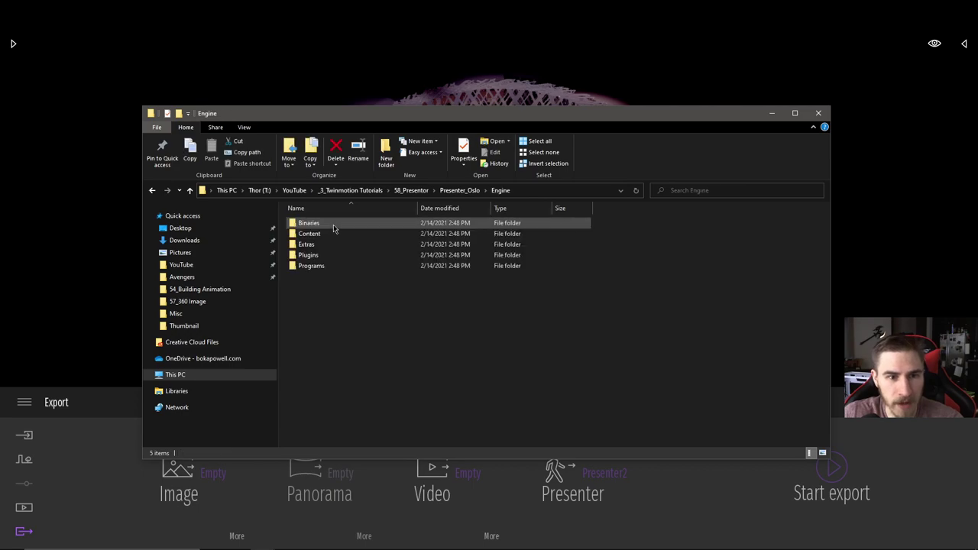
{"action": "double_click", "coordinate": [321, 233]}
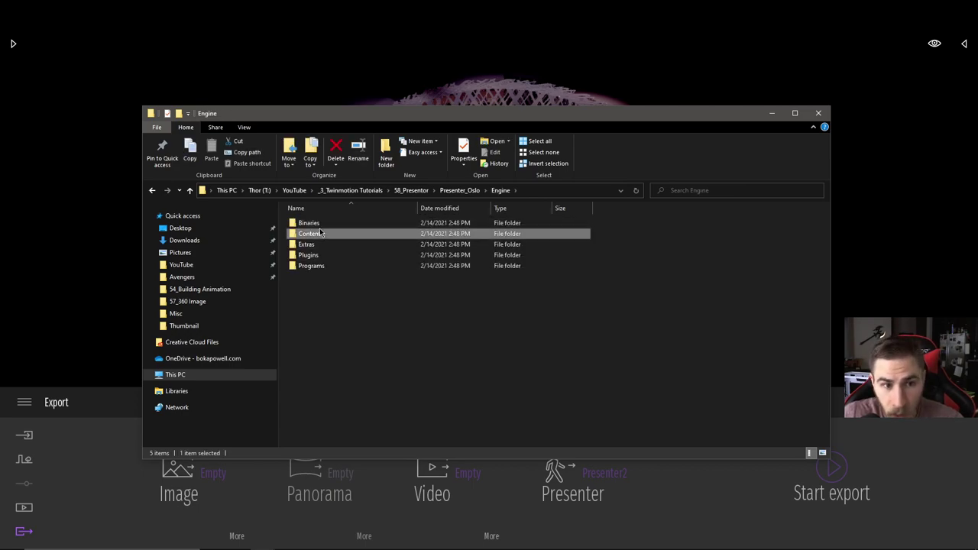
{"action": "left_click", "coordinate": [505, 194]}
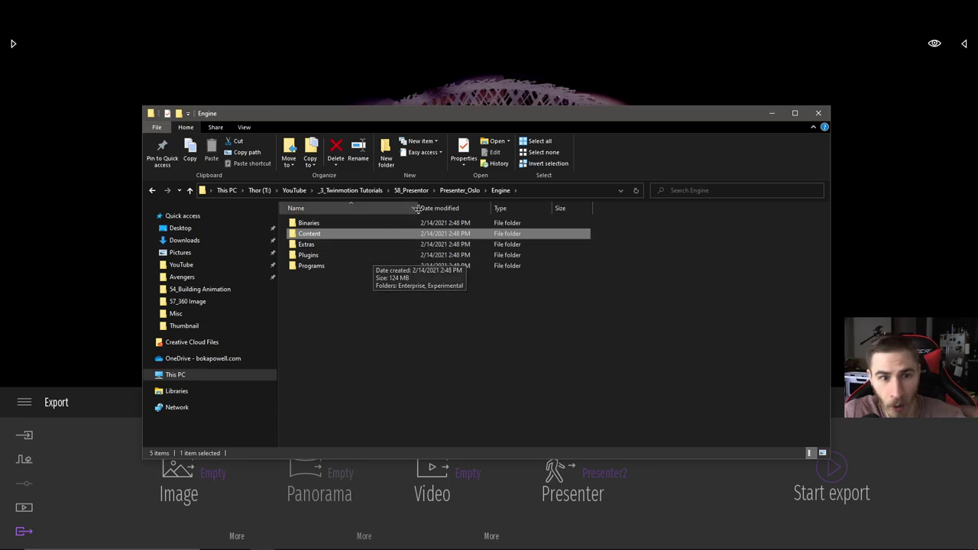
{"action": "left_click", "coordinate": [459, 190]}
Examine the Content, Shortcuts and Config folders inside Presenter_Oslo's Twinmotion folder, and go back up to 58_Presentor.
{"action": "double_click", "coordinate": [347, 234]}
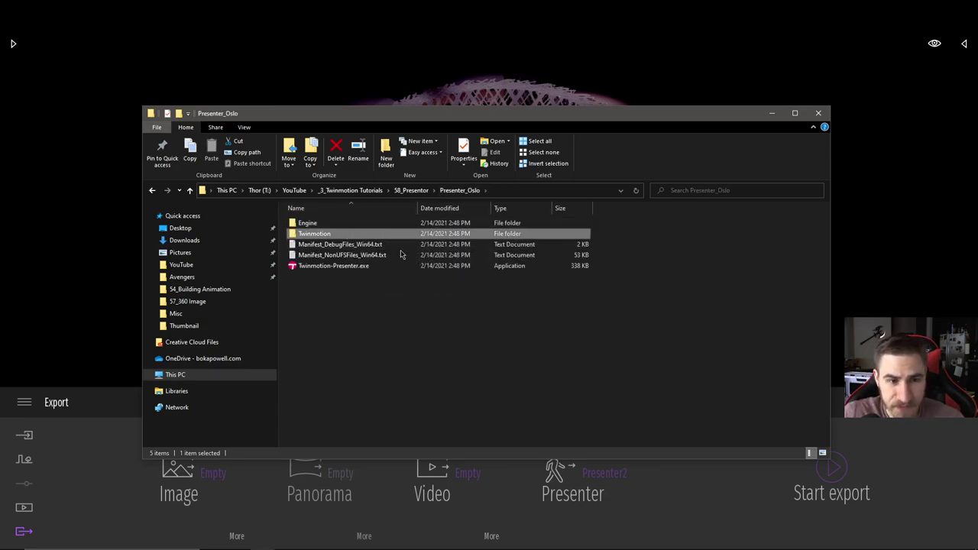
{"action": "left_click", "coordinate": [342, 245]}
{"action": "double_click", "coordinate": [341, 245]}
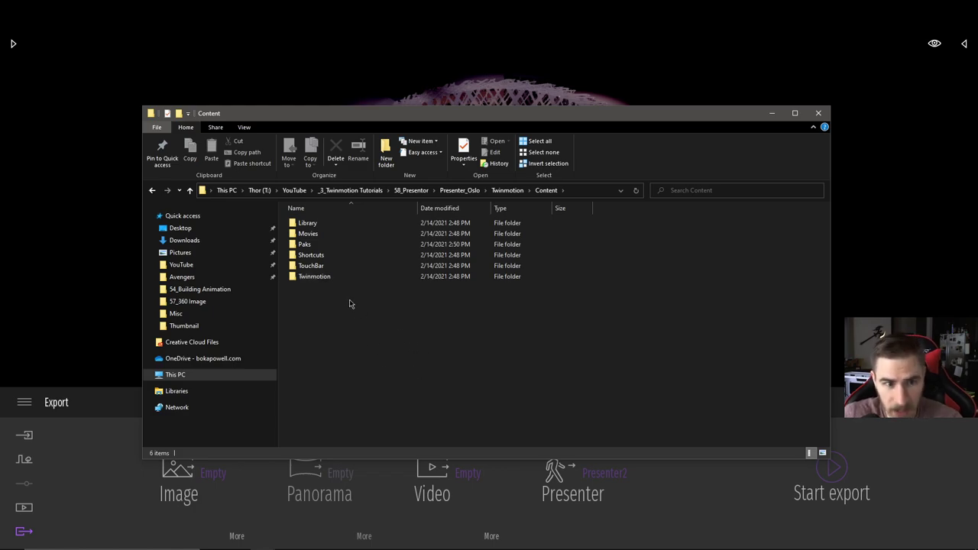
{"action": "double_click", "coordinate": [338, 255]}
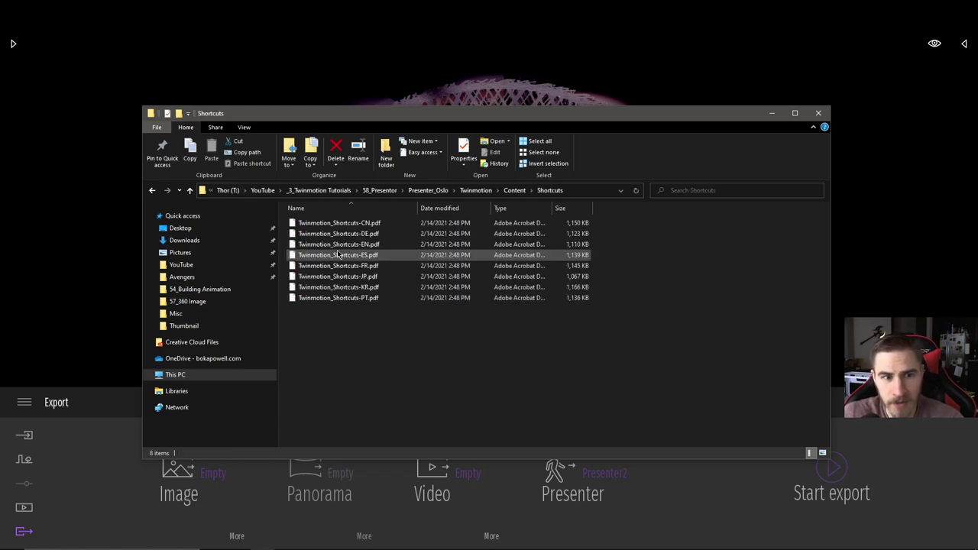
{"action": "left_click", "coordinate": [472, 189]}
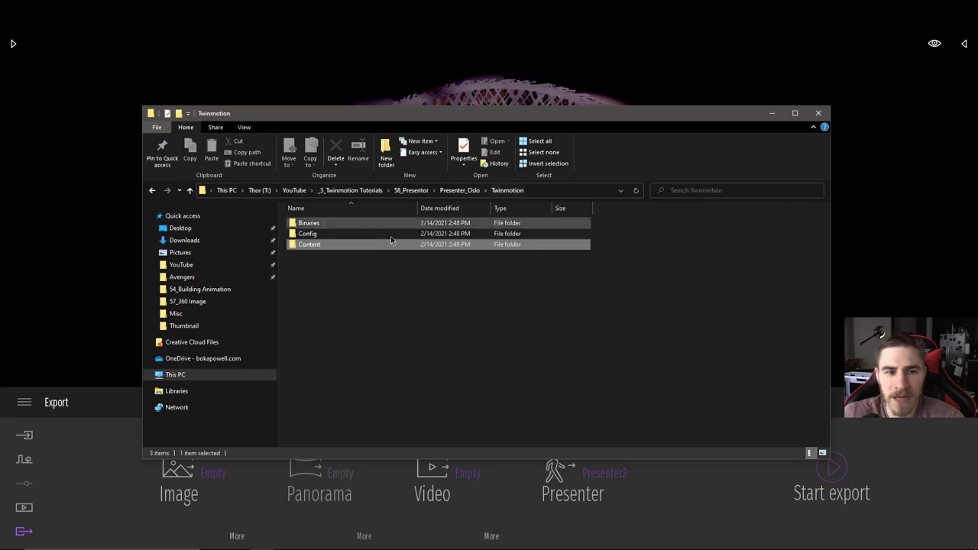
{"action": "double_click", "coordinate": [341, 233]}
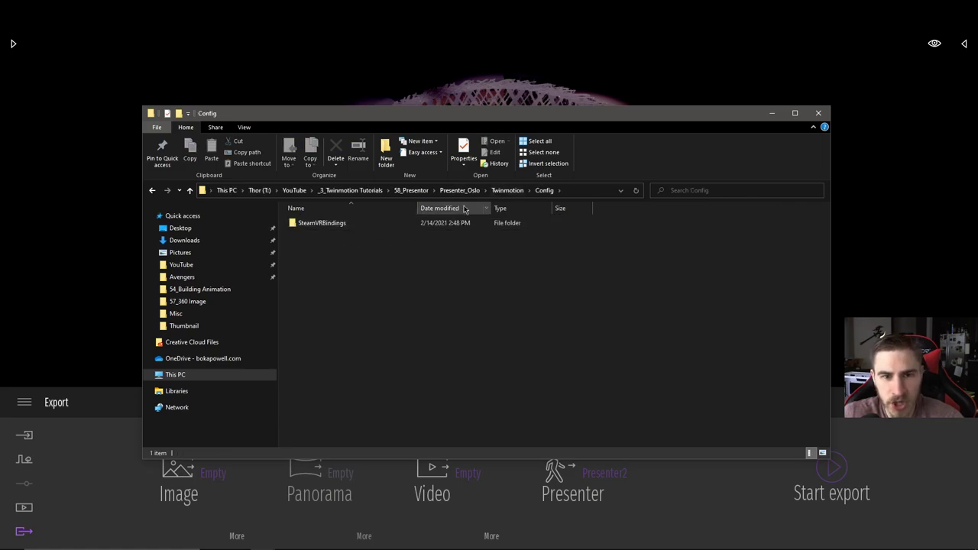
{"action": "left_click", "coordinate": [460, 190]}
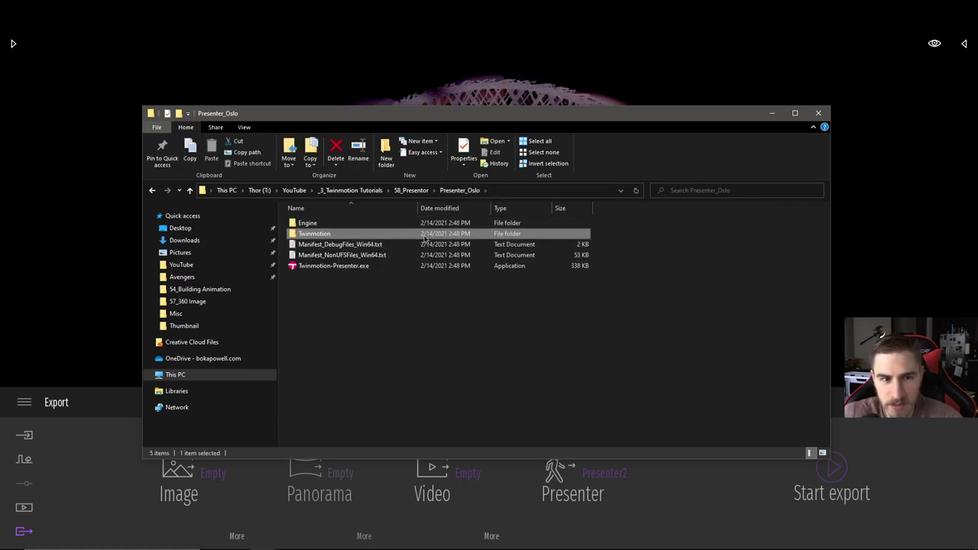
{"action": "left_click", "coordinate": [413, 190]}
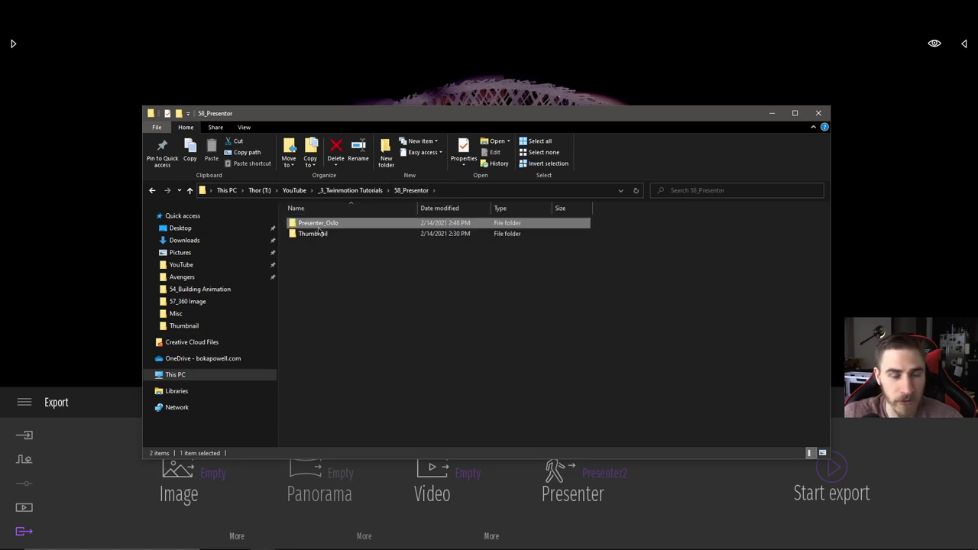
Launch Twinmotion-Presenter.exe from the Presenter_Oslo folder and dismiss the navigation information.
{"action": "double_click", "coordinate": [318, 223]}
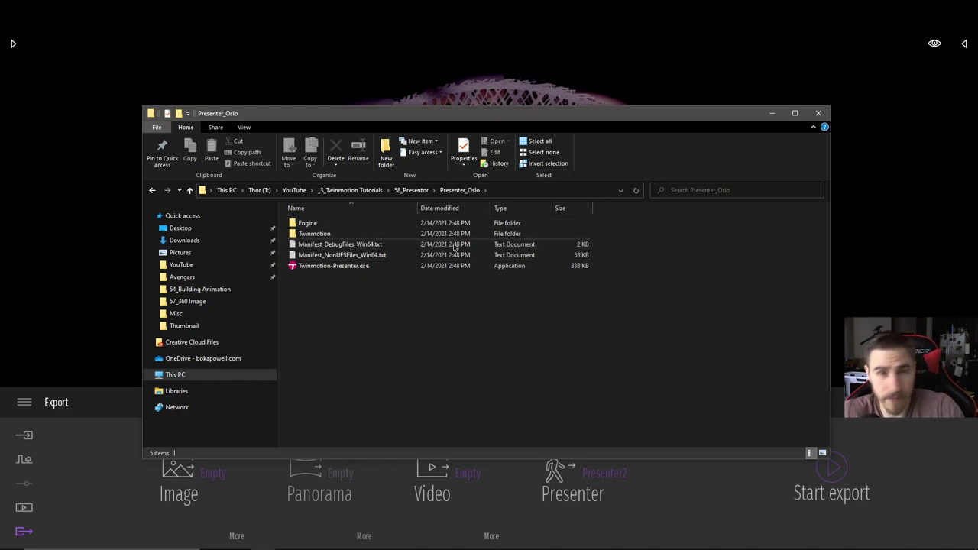
{"action": "left_click", "coordinate": [359, 268]}
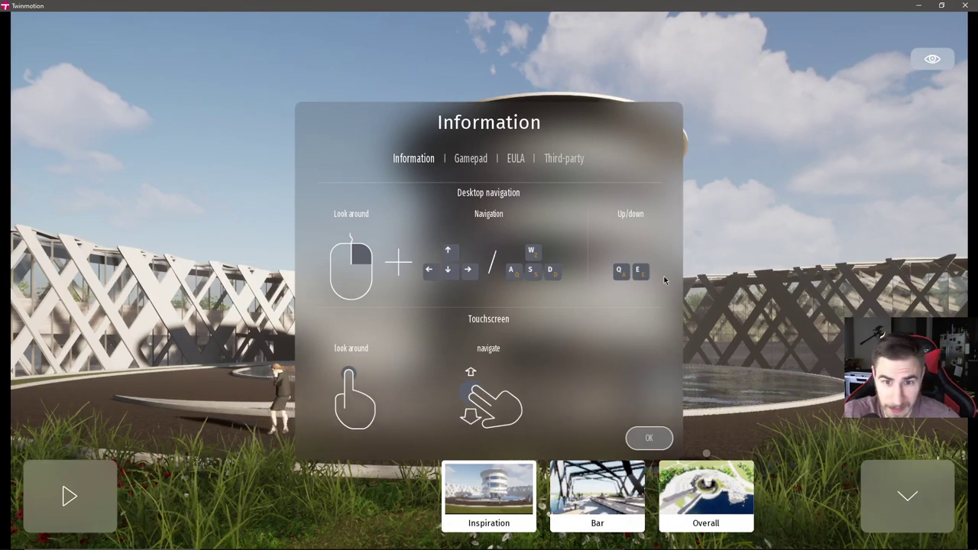
{"action": "left_click", "coordinate": [649, 438]}
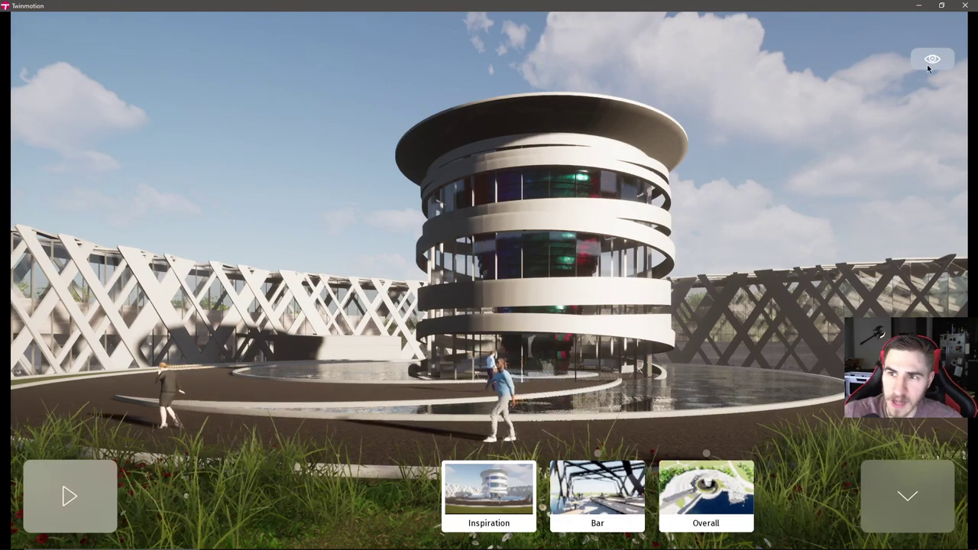
Examine the exported viewer's display options and its screenshot, information, settings and quit commands, and close them.
{"action": "mouse_move", "coordinate": [926, 70]}
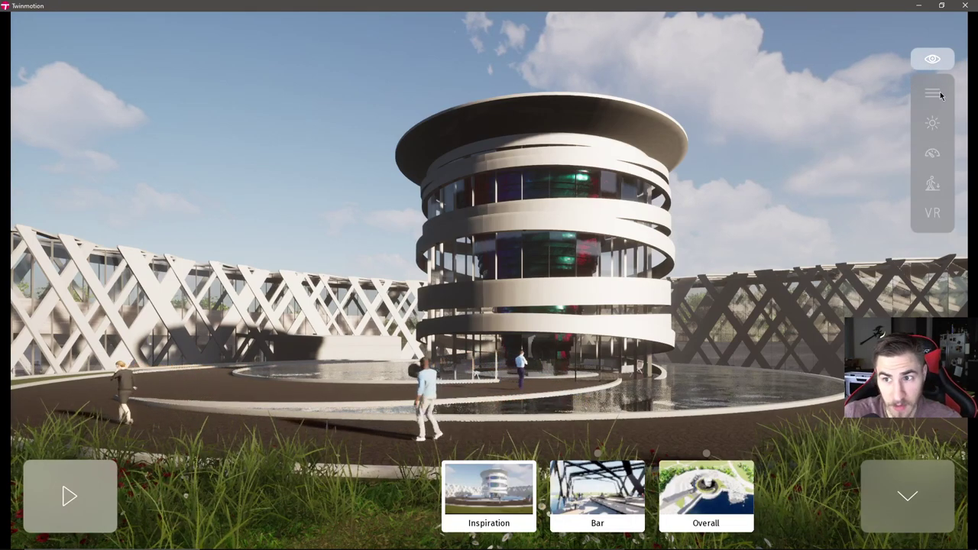
{"action": "left_click", "coordinate": [932, 92]}
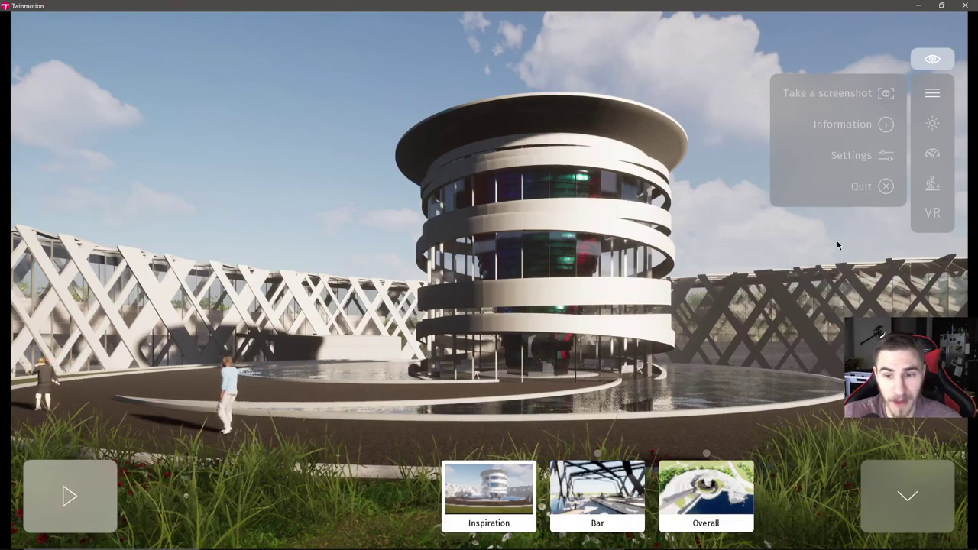
{"action": "left_click", "coordinate": [716, 299]}
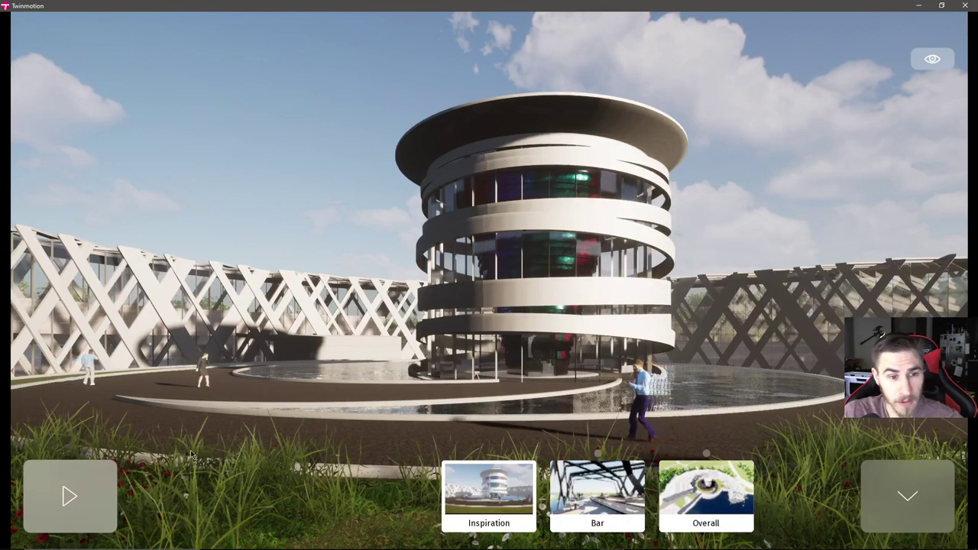
Play the exported presentation, and visit the Inspiration and Bar views before returning to Inspiration.
{"action": "left_click", "coordinate": [77, 495]}
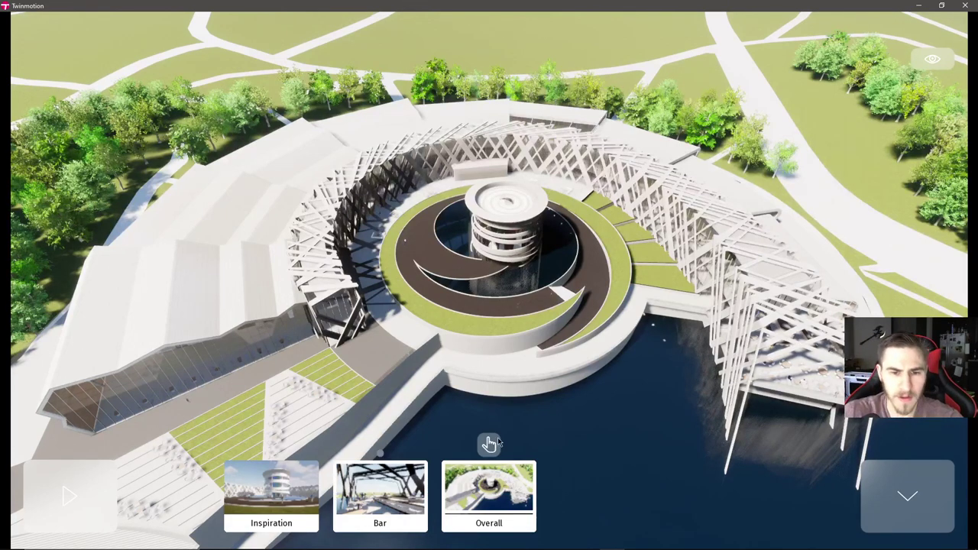
{"action": "left_click", "coordinate": [264, 494]}
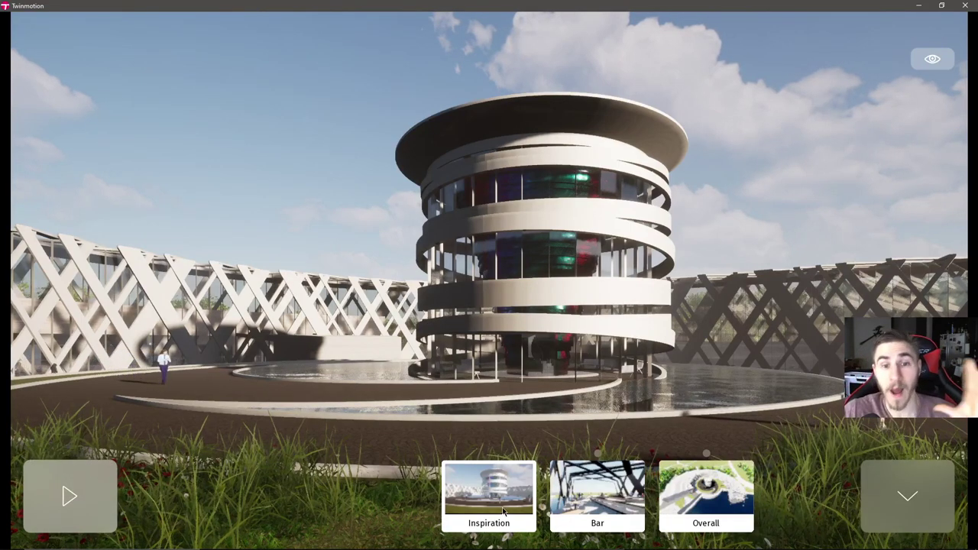
{"action": "left_click", "coordinate": [589, 506]}
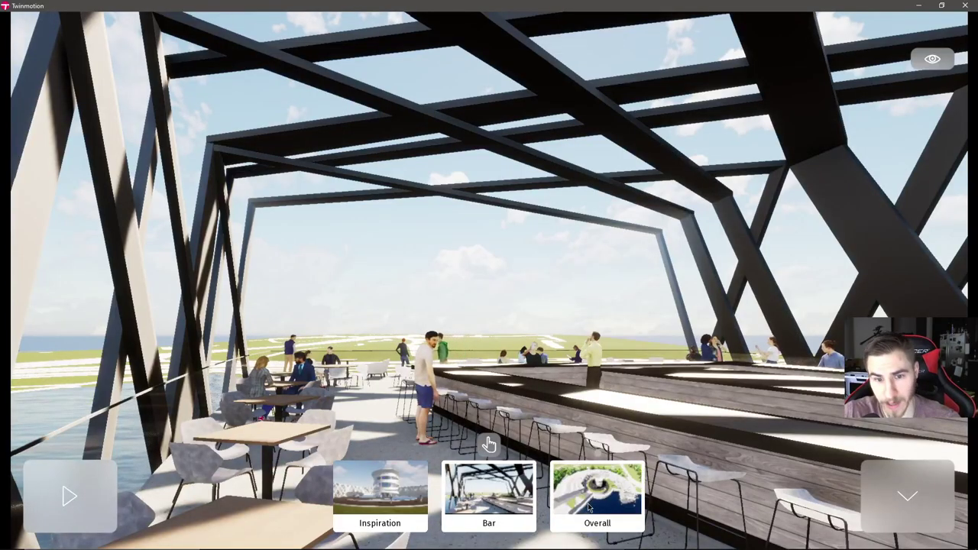
{"action": "left_click", "coordinate": [349, 491]}
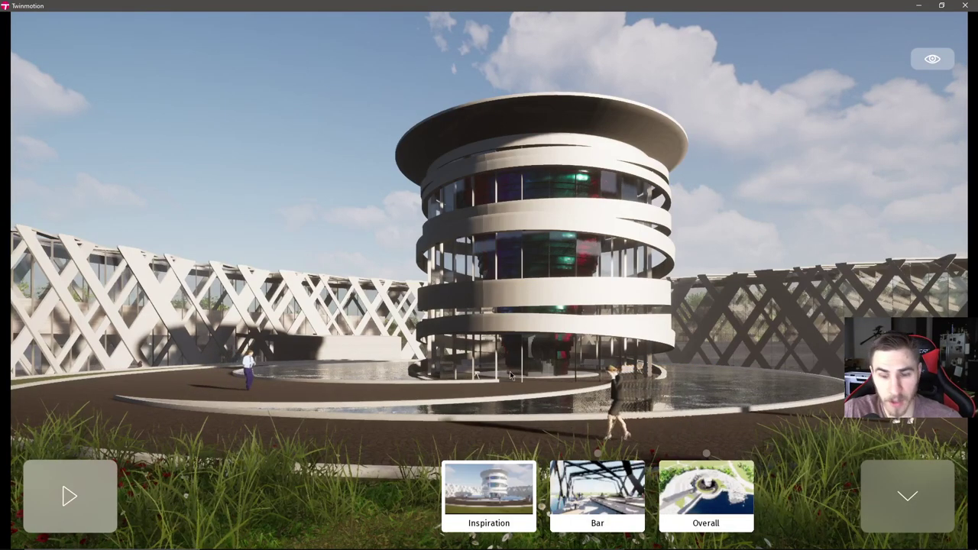
View the tower from another angle in the exported viewer, and visit the Bar view before returning to Inspiration.
{"action": "left_click_drag", "start_coordinate": [468, 399], "coordinate": [580, 398]}
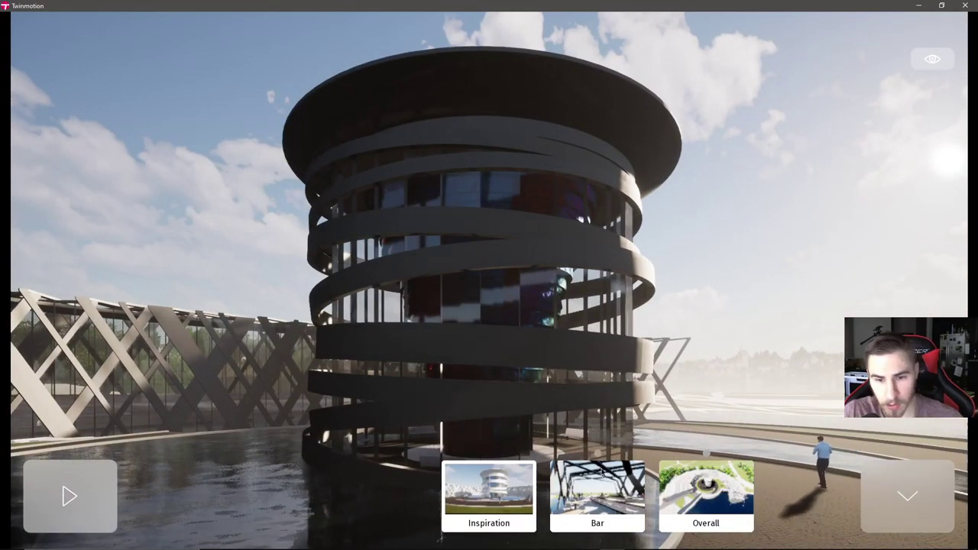
{"action": "left_click", "coordinate": [594, 508]}
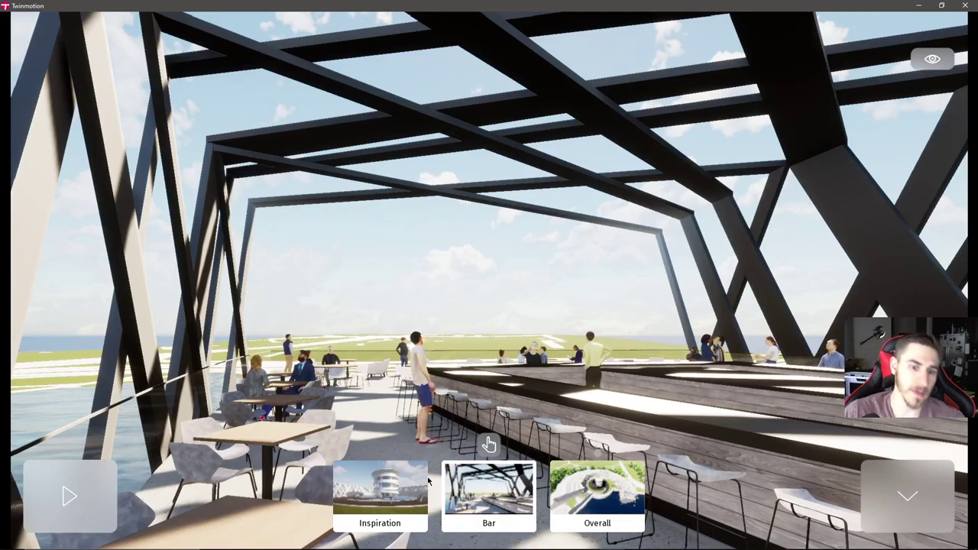
{"action": "left_click", "coordinate": [380, 489]}
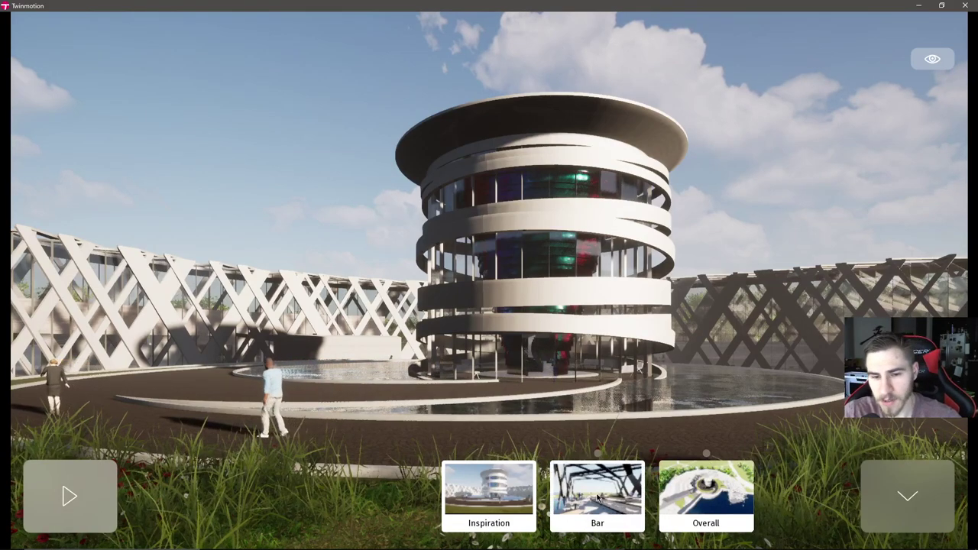
Go to the Bar view and display its alternative media, Bar_Alt.
{"action": "left_click", "coordinate": [597, 498]}
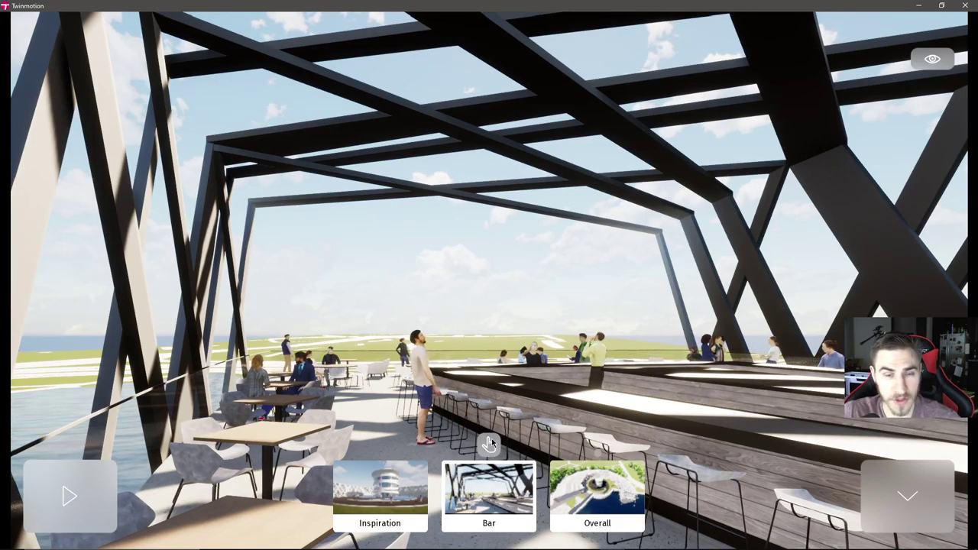
{"action": "left_click", "coordinate": [489, 445]}
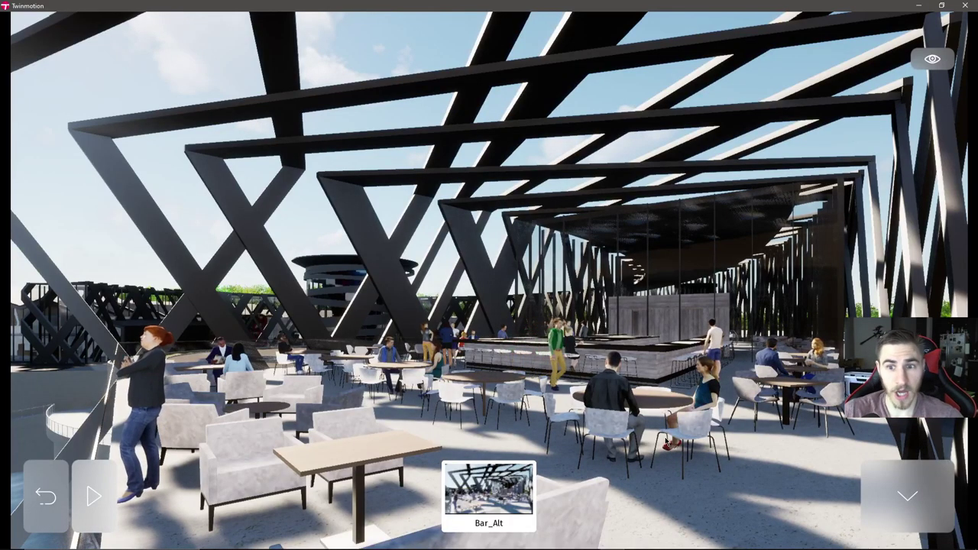
{"action": "left_click", "coordinate": [501, 501]}
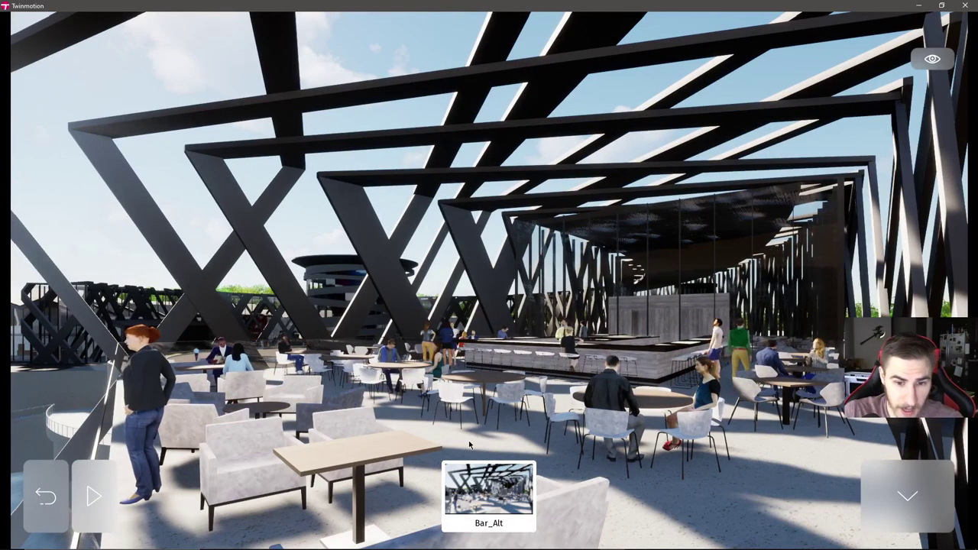
Play the presentation and pause it at Overall, and view its alternative Overall_sunset before going back to Overall.
{"action": "key", "text": "space"}
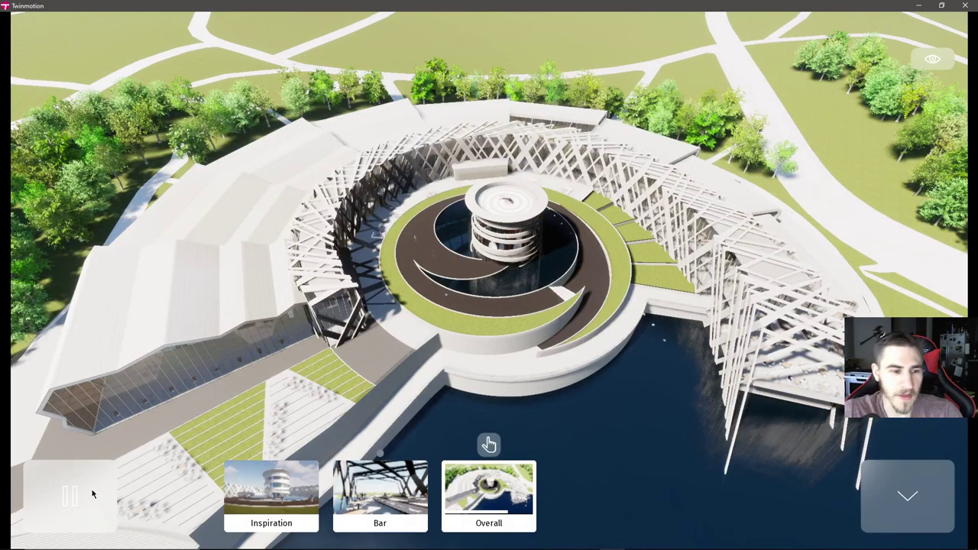
{"action": "left_click", "coordinate": [496, 442]}
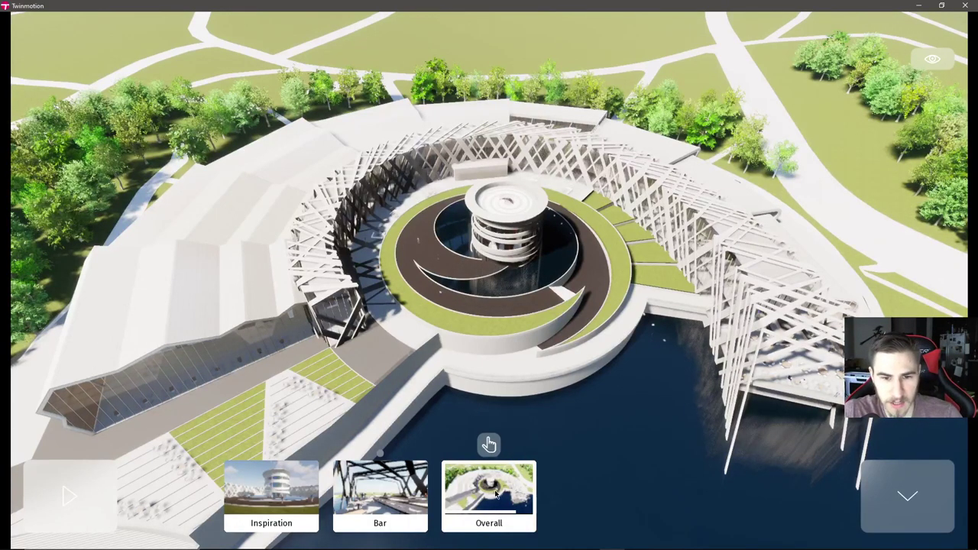
{"action": "left_click", "coordinate": [491, 489]}
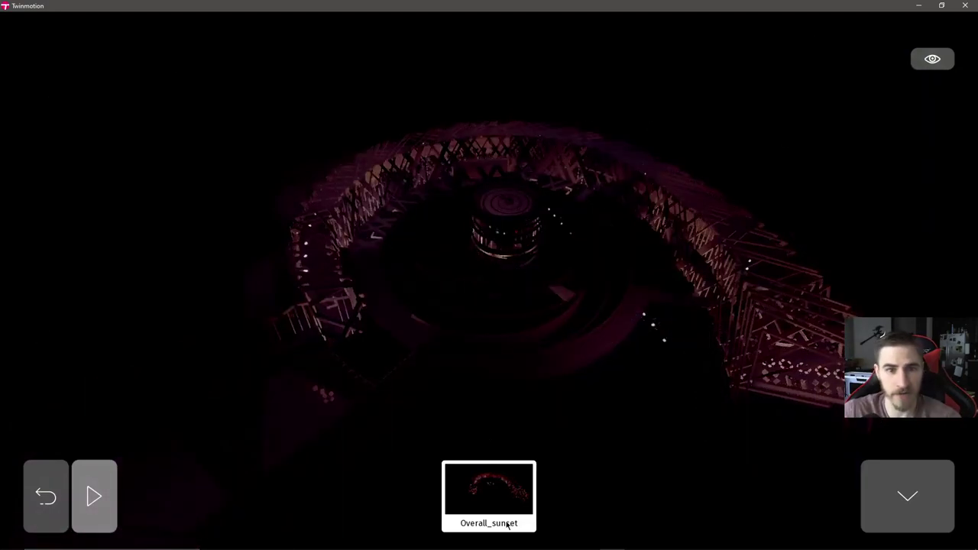
{"action": "left_click", "coordinate": [42, 493]}
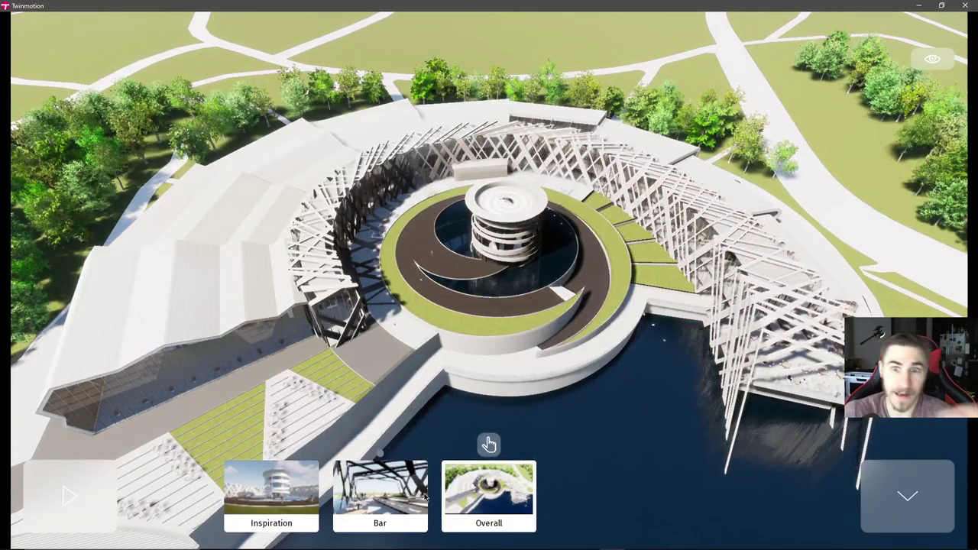
Collapse and restore the viewer's media thumbnails, and revisit the Bar and Inspiration views.
{"action": "left_click", "coordinate": [888, 496]}
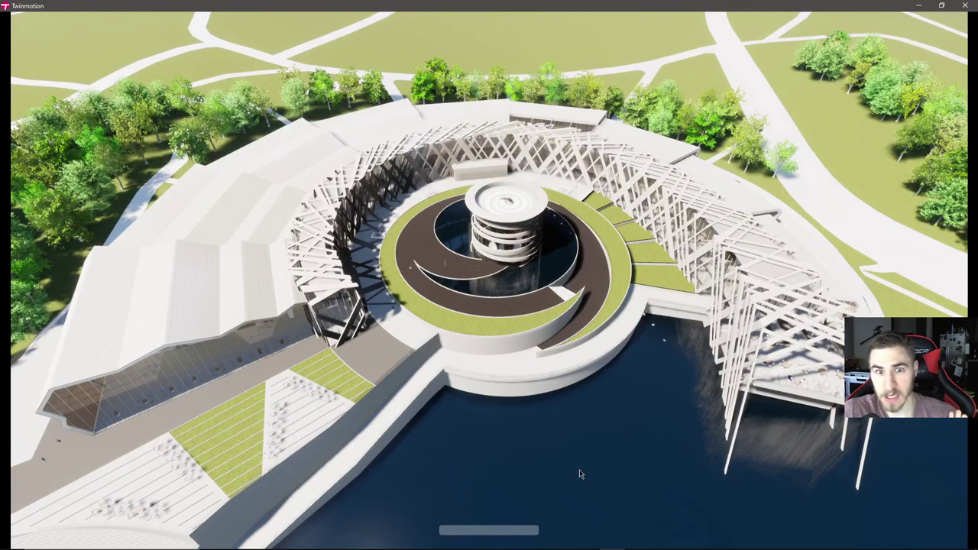
{"action": "left_click", "coordinate": [482, 541]}
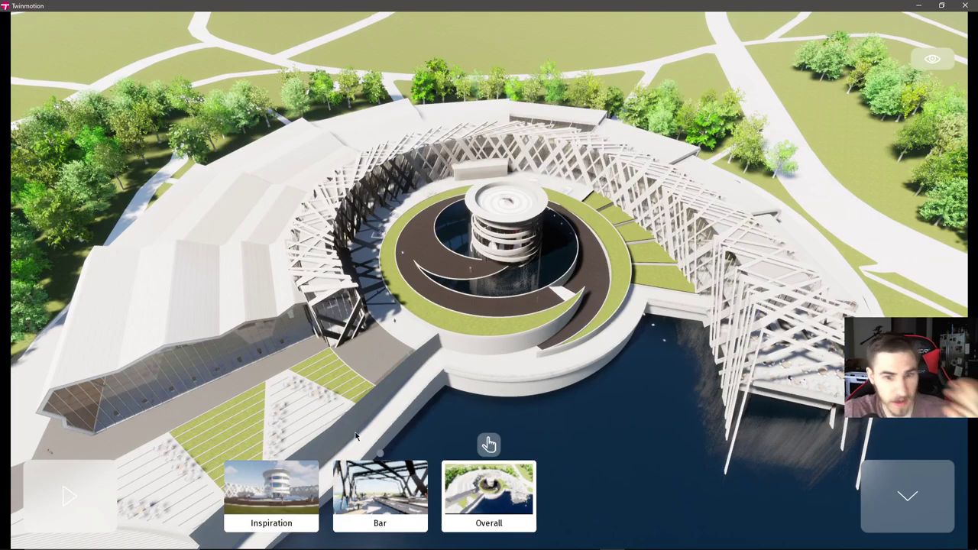
{"action": "left_click", "coordinate": [384, 493]}
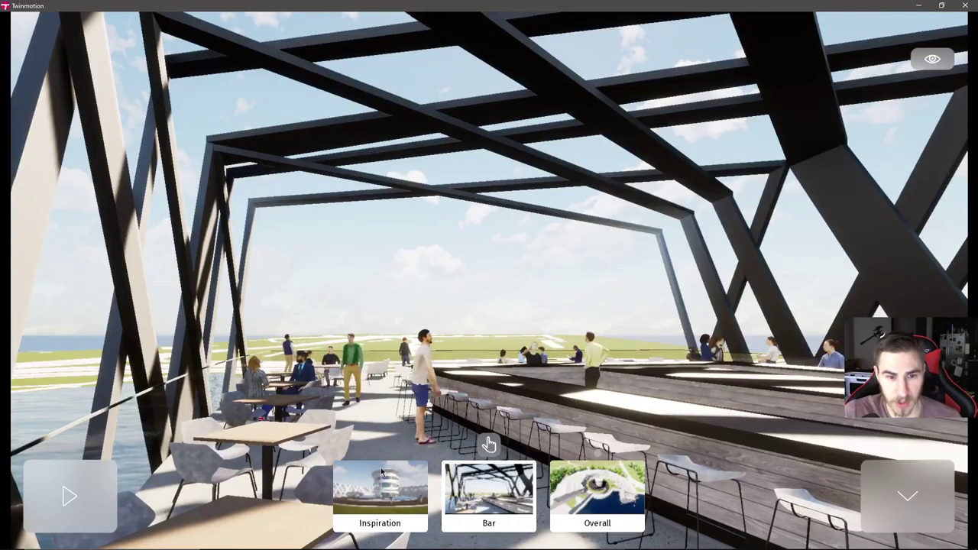
{"action": "left_click", "coordinate": [377, 492]}
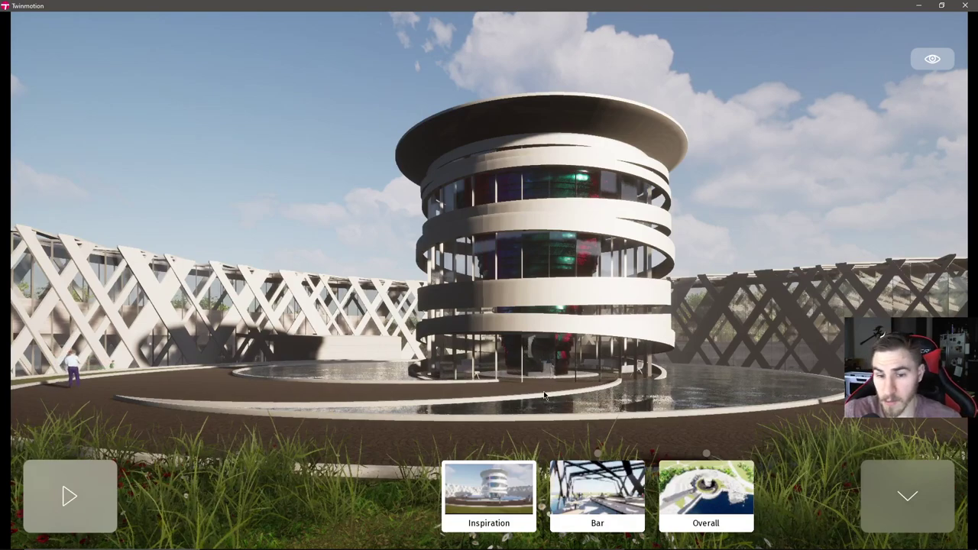
Darken the Inspiration scene to dusk with the display options, and restore the saved view before moving closer to the tower.
{"action": "left_click", "coordinate": [933, 59]}
{"action": "left_click", "coordinate": [928, 127]}
{"action": "left_click_drag", "start_coordinate": [842, 165], "coordinate": [821, 223]}
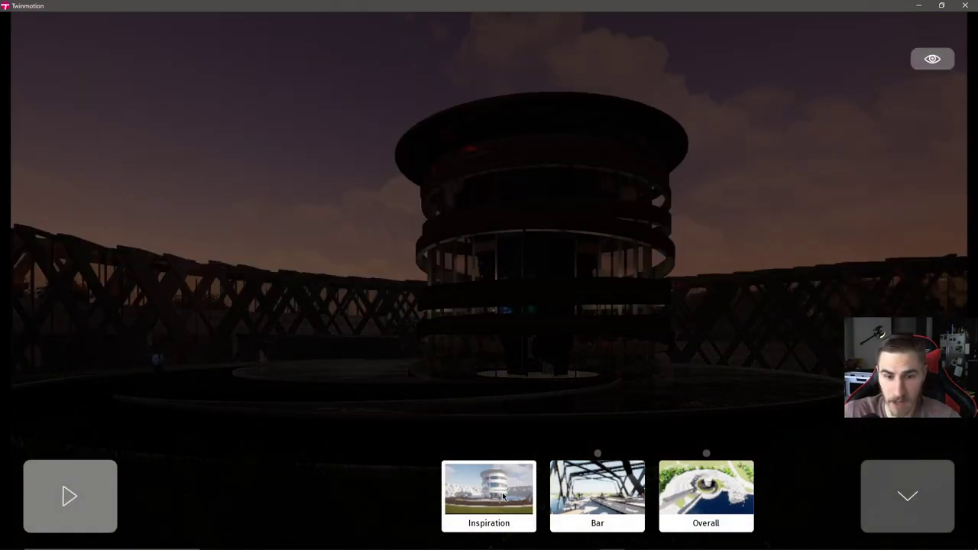
{"action": "left_click", "coordinate": [503, 496]}
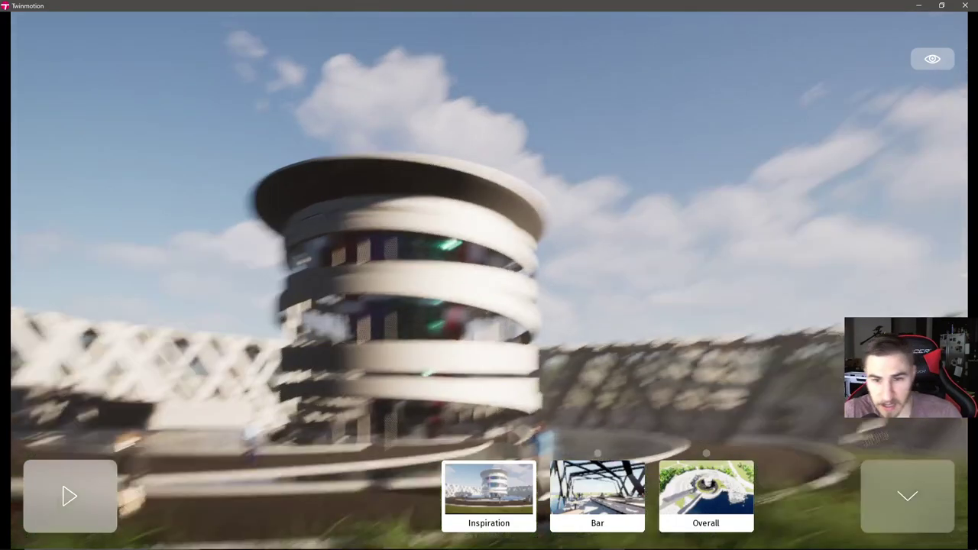
{"action": "left_click_drag", "start_coordinate": [600, 431], "coordinate": [634, 370]}
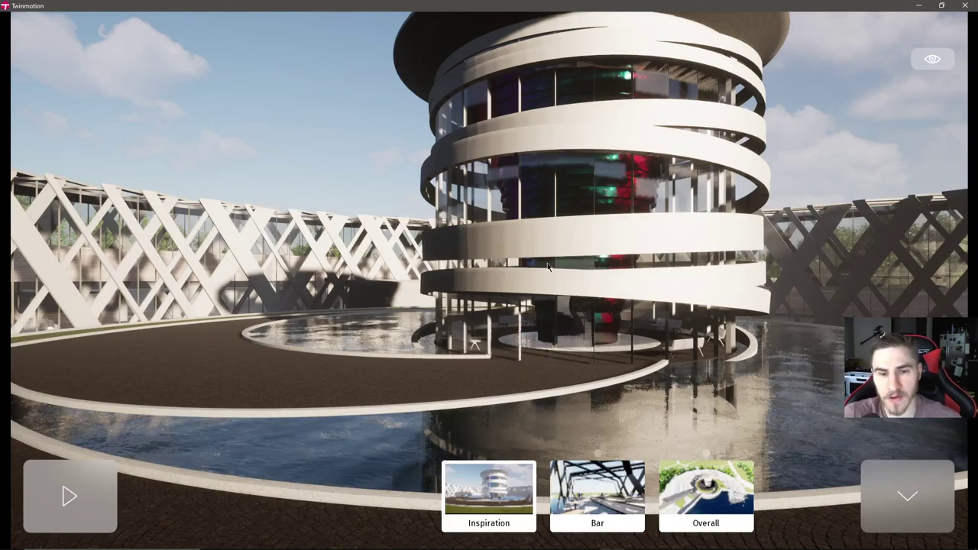
Switch back to the Twinmotion editor and open Presenter2 from the presenter media.
{"action": "mouse_move", "coordinate": [458, 544]}
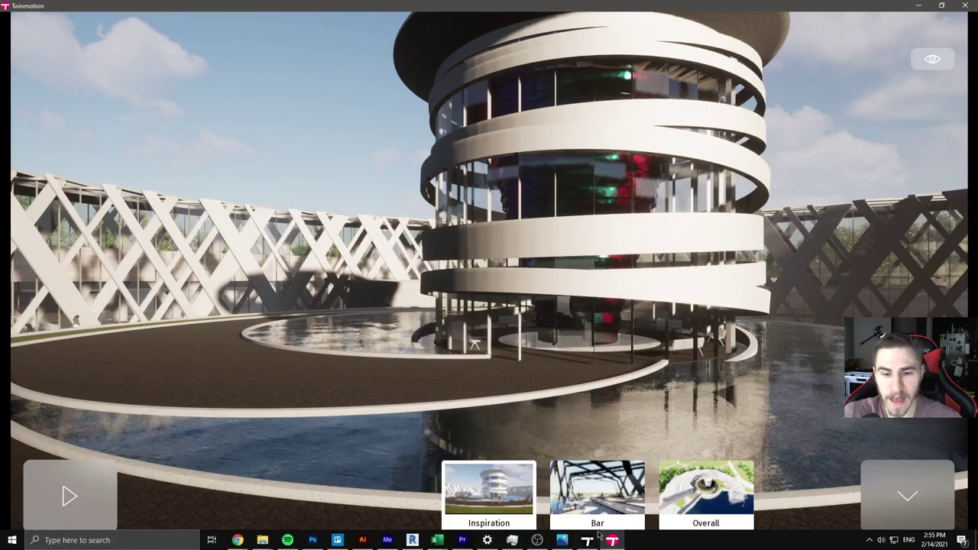
{"action": "key", "text": "Escape"}
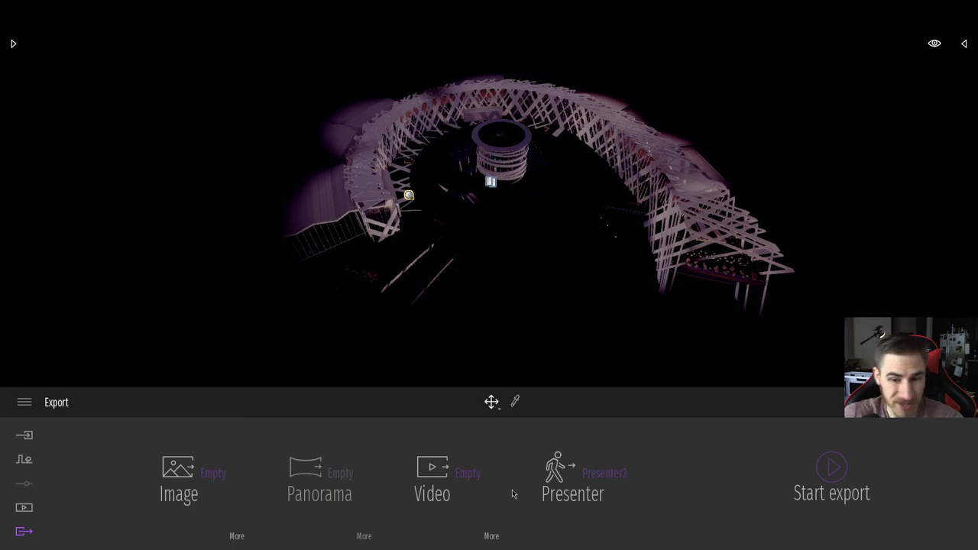
{"action": "left_click", "coordinate": [26, 509]}
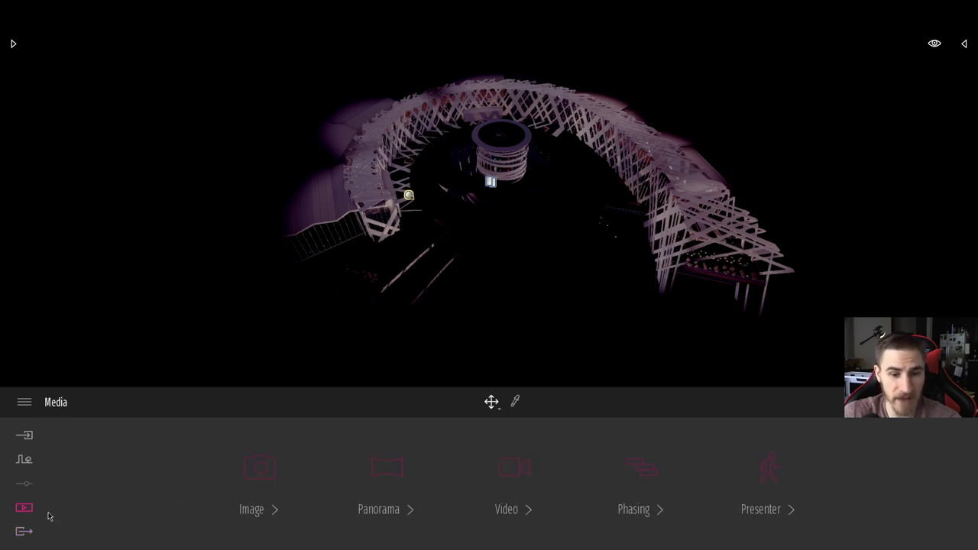
{"action": "left_click", "coordinate": [769, 476]}
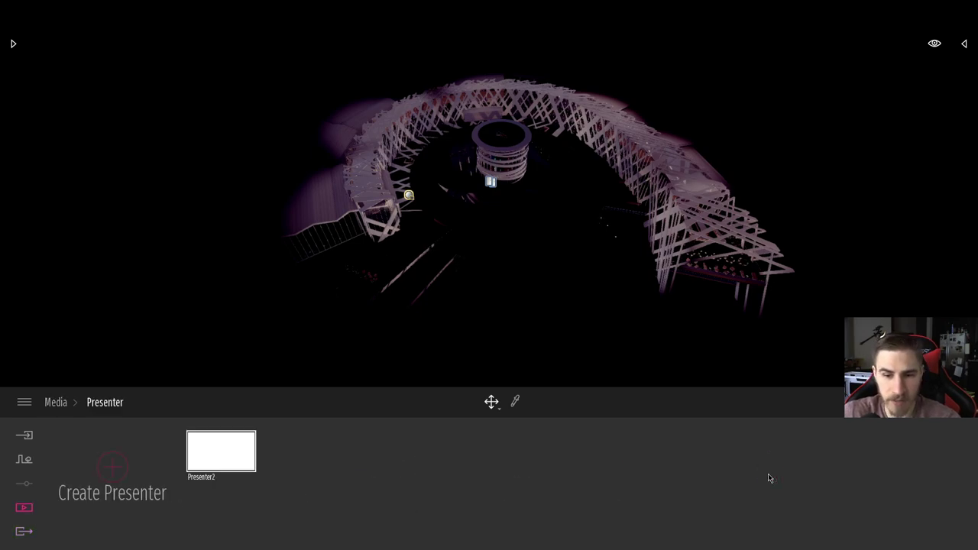
{"action": "left_click", "coordinate": [219, 448]}
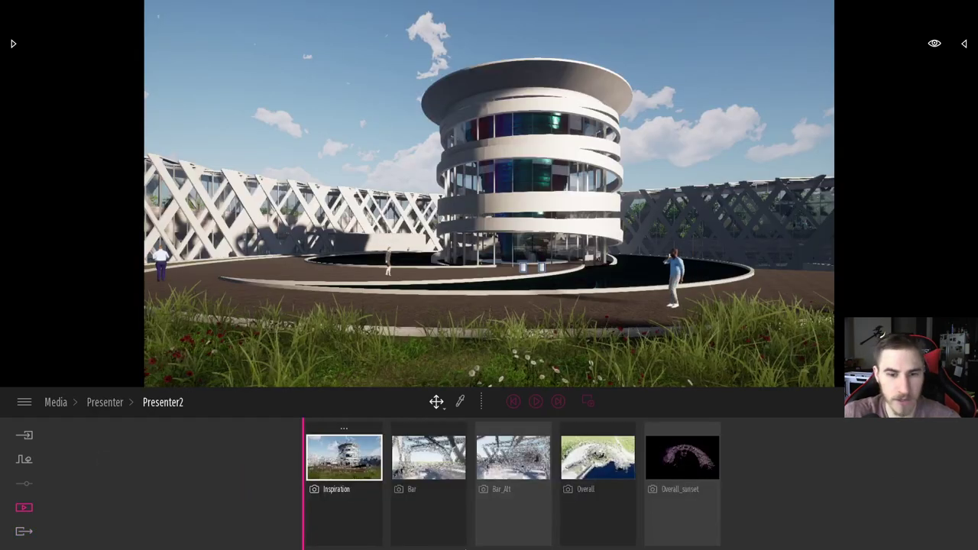
Add Video2 to Presenter2 between Bar_Alt and Overall, check its media options, and close the media selection.
{"action": "left_click", "coordinate": [588, 402]}
{"action": "left_click", "coordinate": [275, 212]}
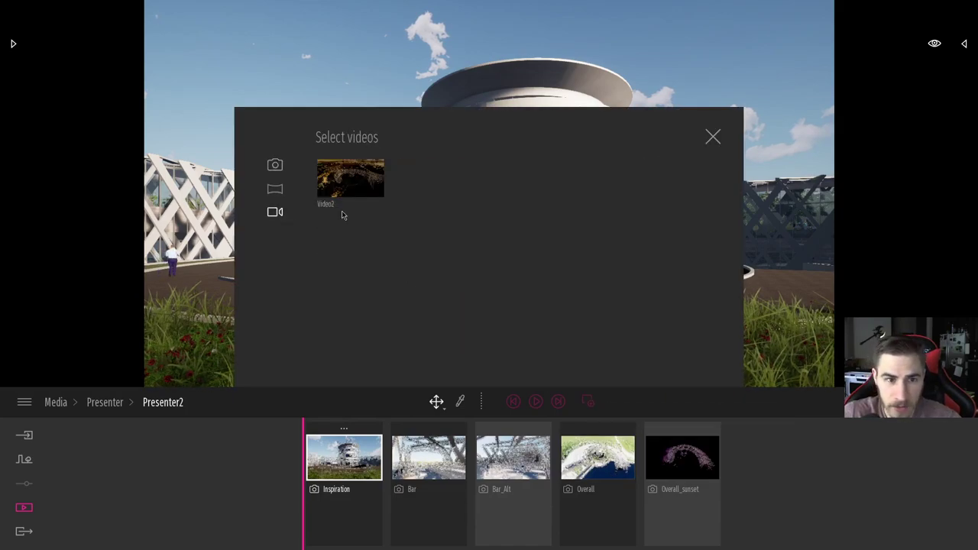
{"action": "left_click_drag", "start_coordinate": [350, 183], "coordinate": [558, 504]}
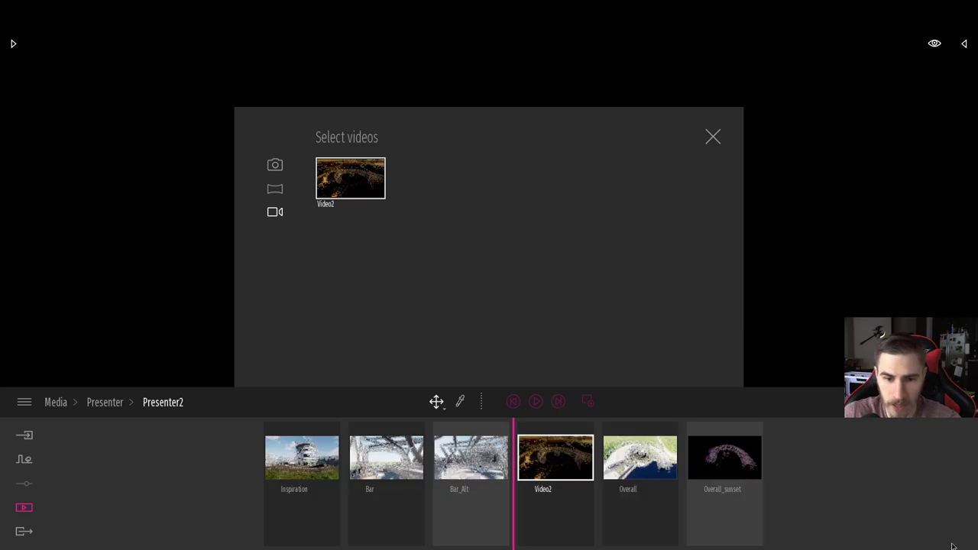
{"action": "left_click", "coordinate": [557, 430]}
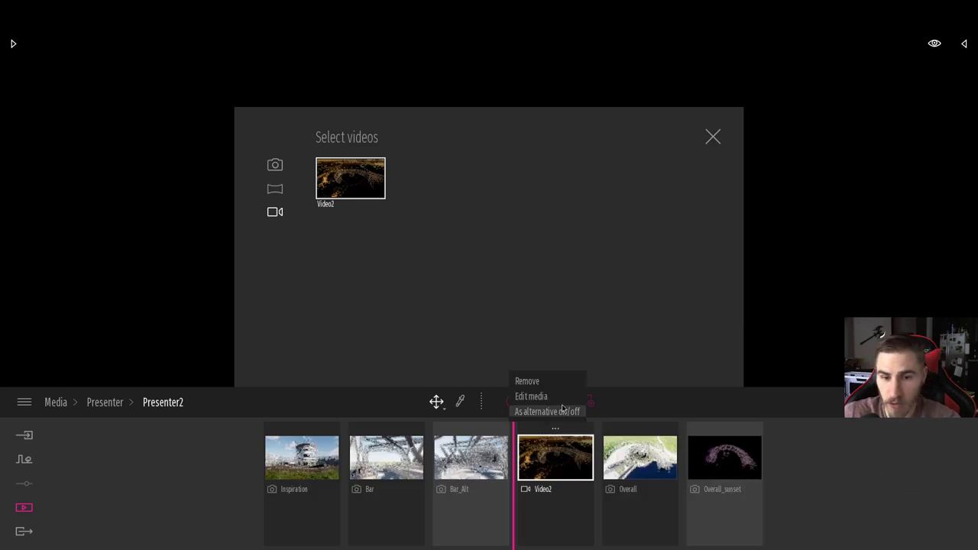
{"action": "left_click", "coordinate": [723, 136]}
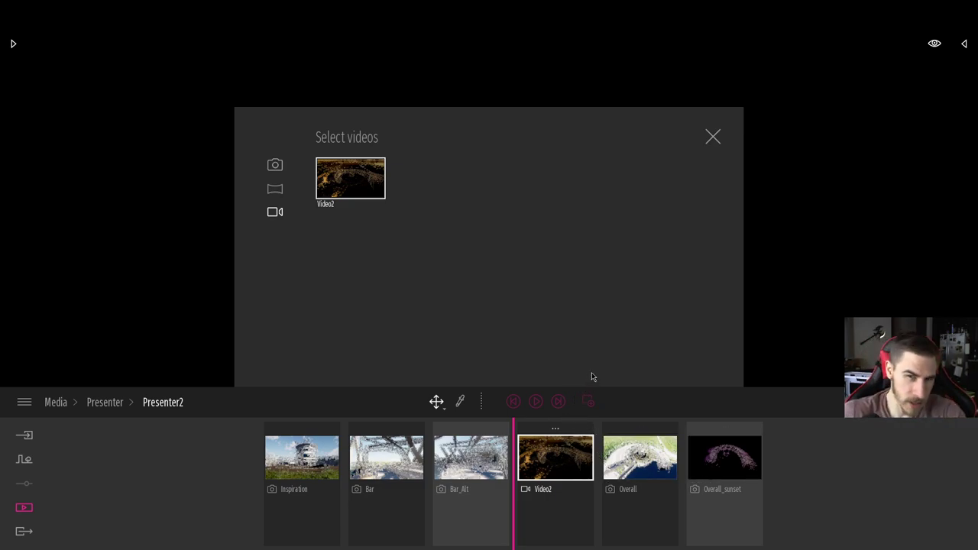
{"action": "left_click", "coordinate": [712, 137]}
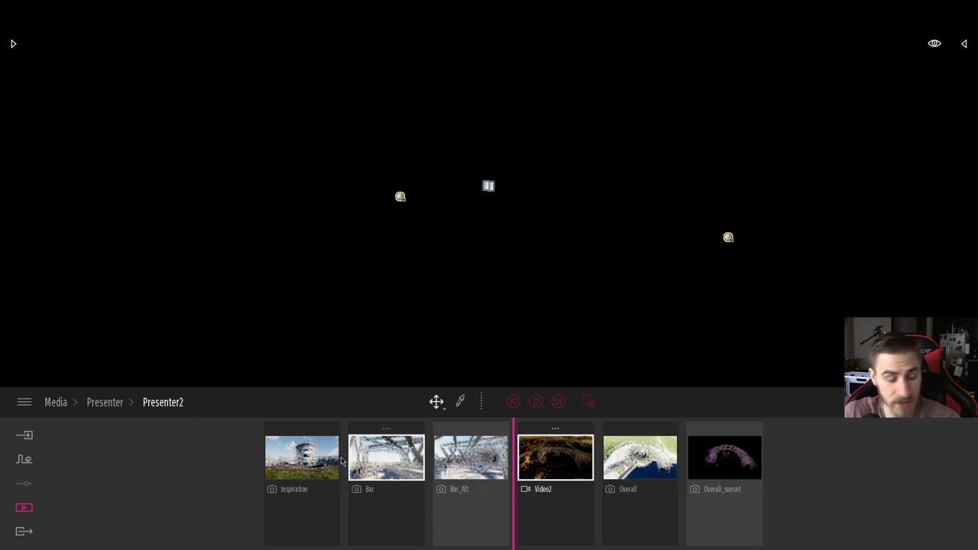
Check the camera movement options in Presenter2's settings, and start exporting Presenter2.
{"action": "left_click", "coordinate": [96, 402]}
{"action": "left_click", "coordinate": [243, 480]}
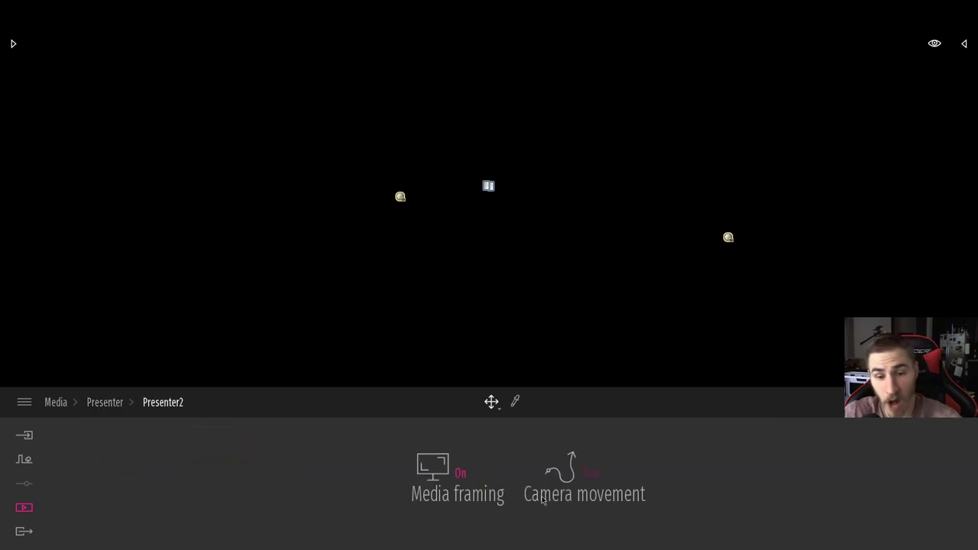
{"action": "left_click", "coordinate": [590, 473]}
{"action": "left_click", "coordinate": [573, 413]}
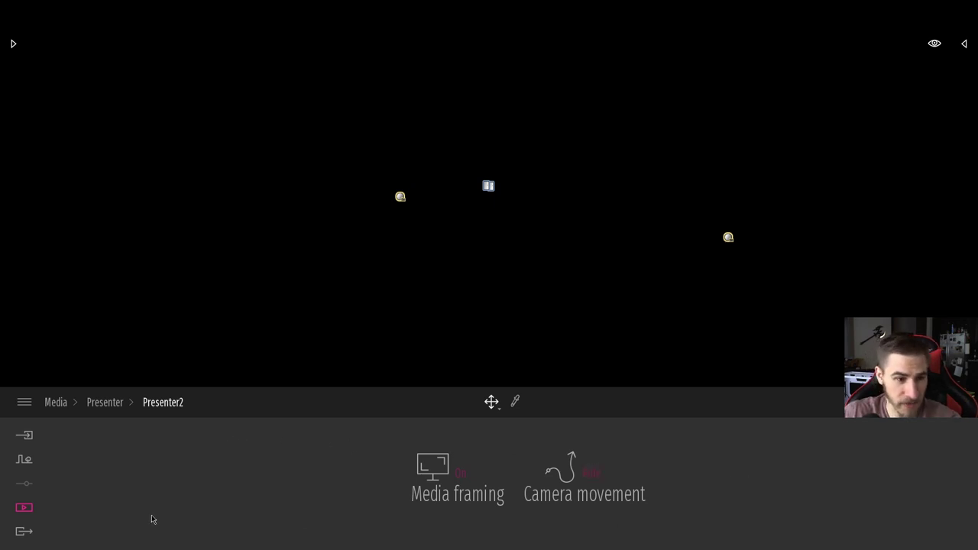
{"action": "left_click", "coordinate": [25, 533]}
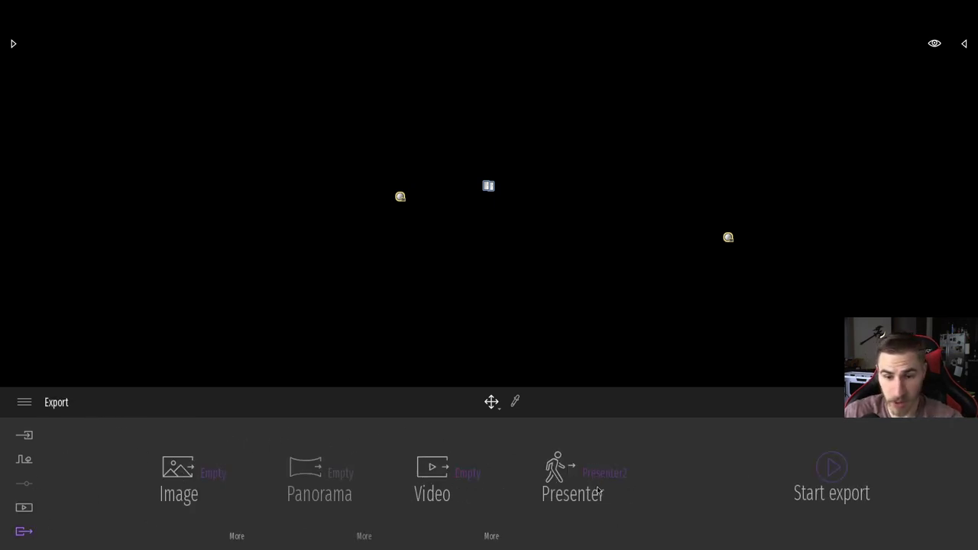
{"action": "left_click", "coordinate": [833, 474]}
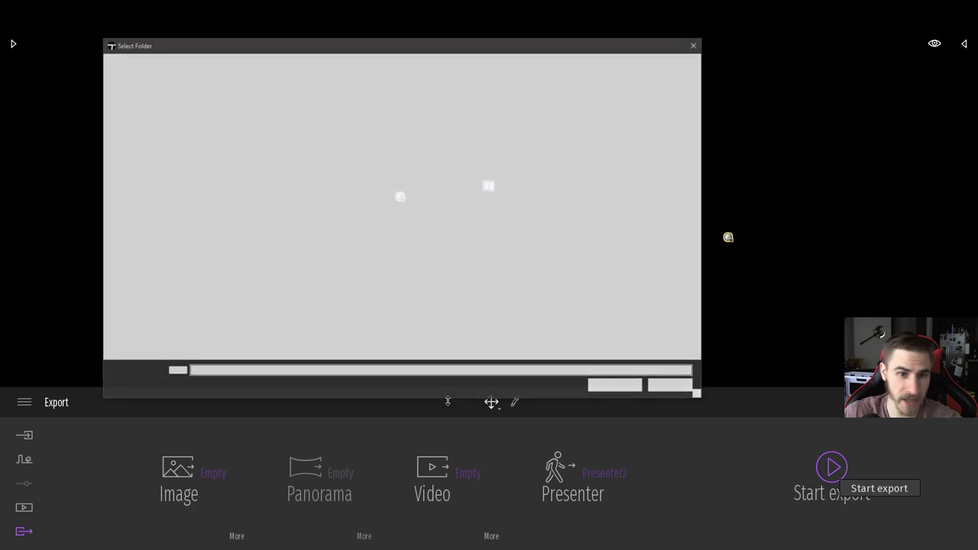
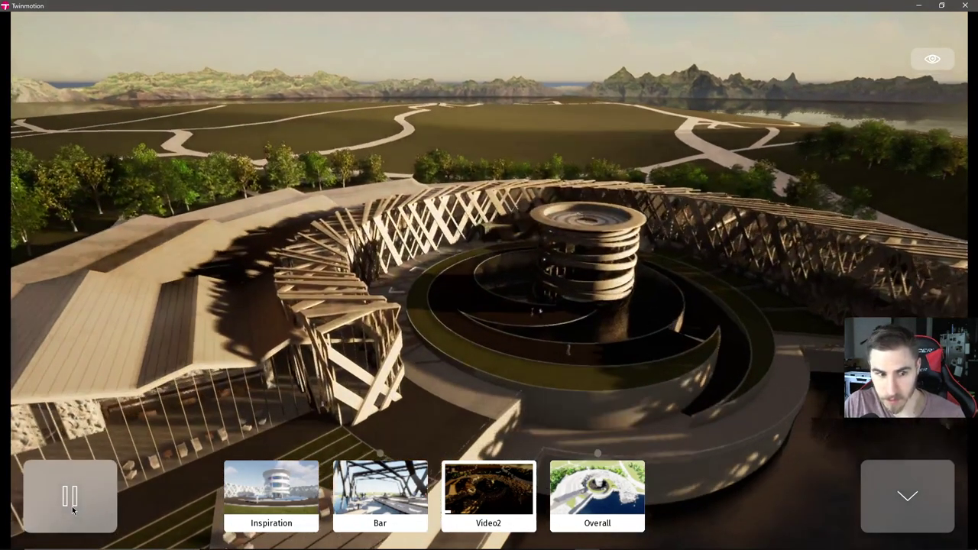
Pause and resume Video2 in the newly exported presentation, and pause it again partway through.
{"action": "left_click", "coordinate": [70, 500]}
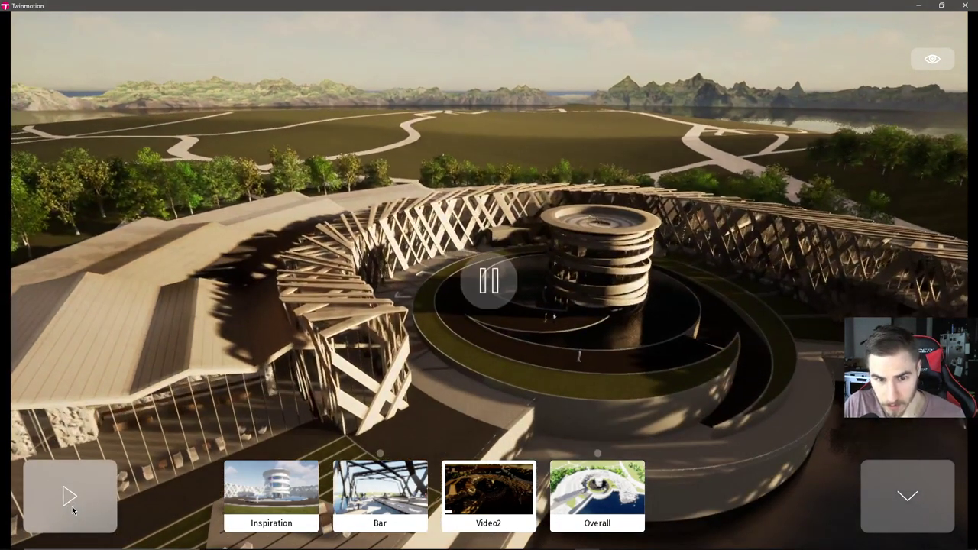
{"action": "left_click", "coordinate": [69, 501]}
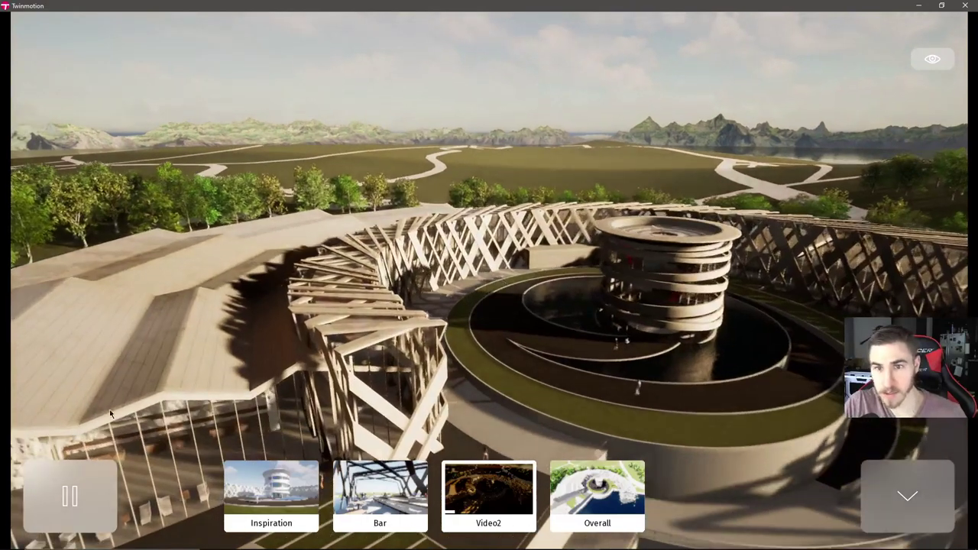
{"action": "left_click", "coordinate": [71, 504]}
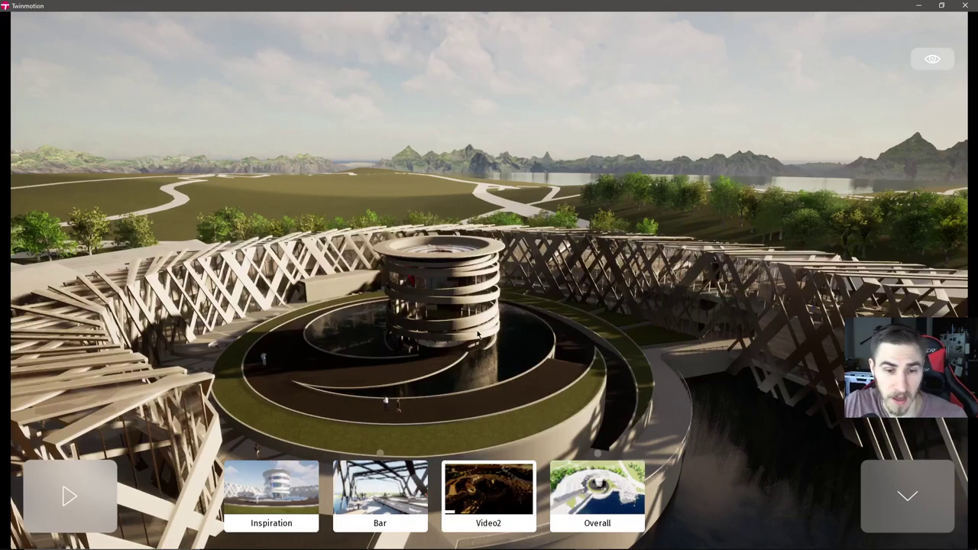
Look around the scene from the paused Video2, and play the video on until the camera is inside the building, pausing it there.
{"action": "left_click_drag", "start_coordinate": [481, 343], "coordinate": [481, 343]}
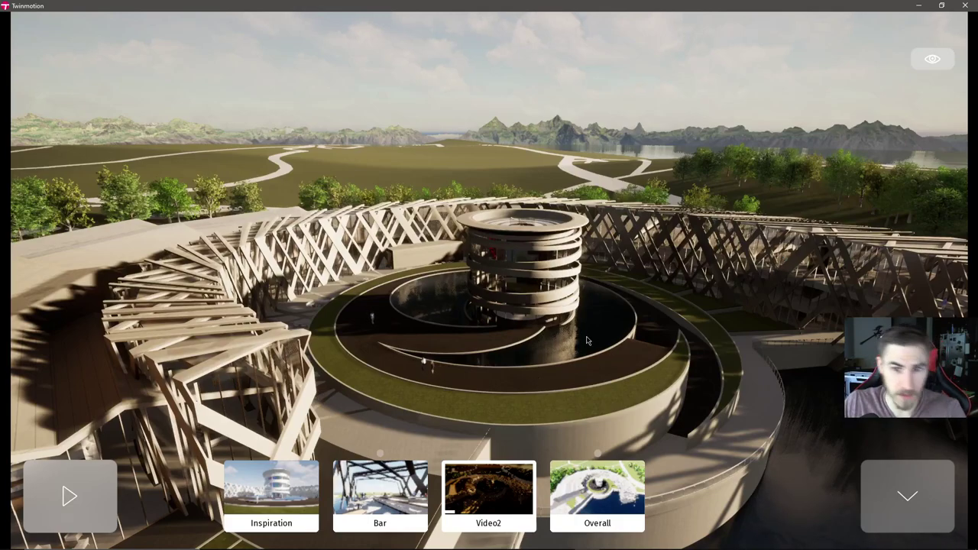
{"action": "left_click_drag", "start_coordinate": [504, 363], "coordinate": [518, 253]}
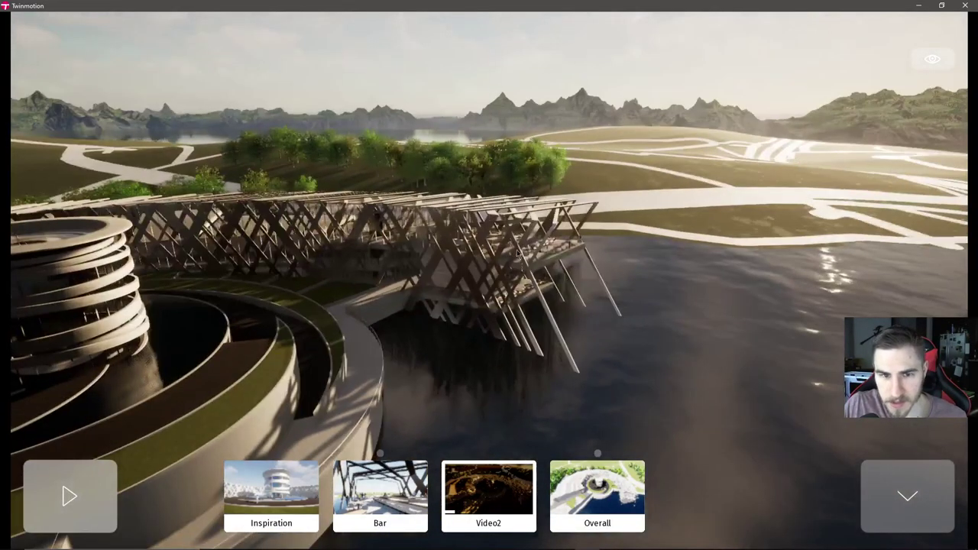
{"action": "left_click", "coordinate": [91, 507]}
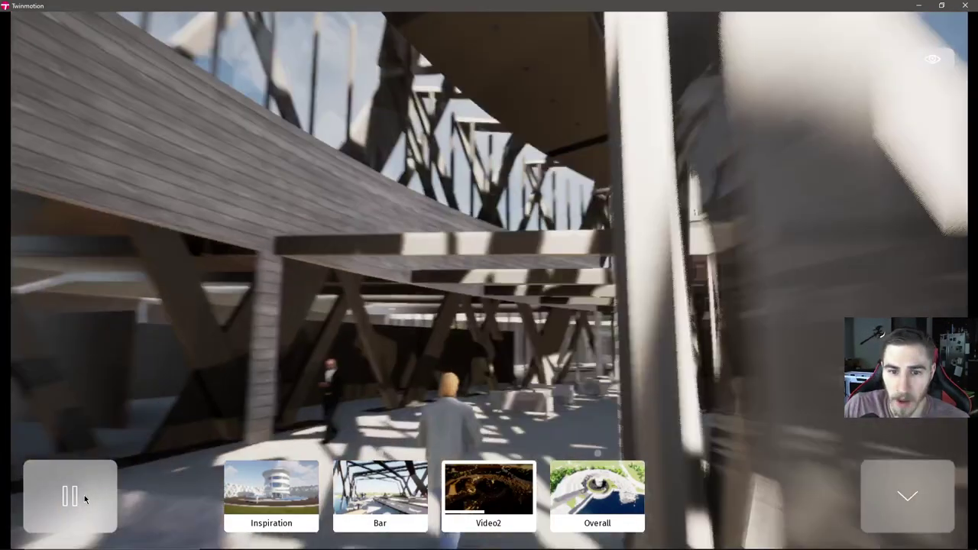
{"action": "left_click", "coordinate": [84, 495]}
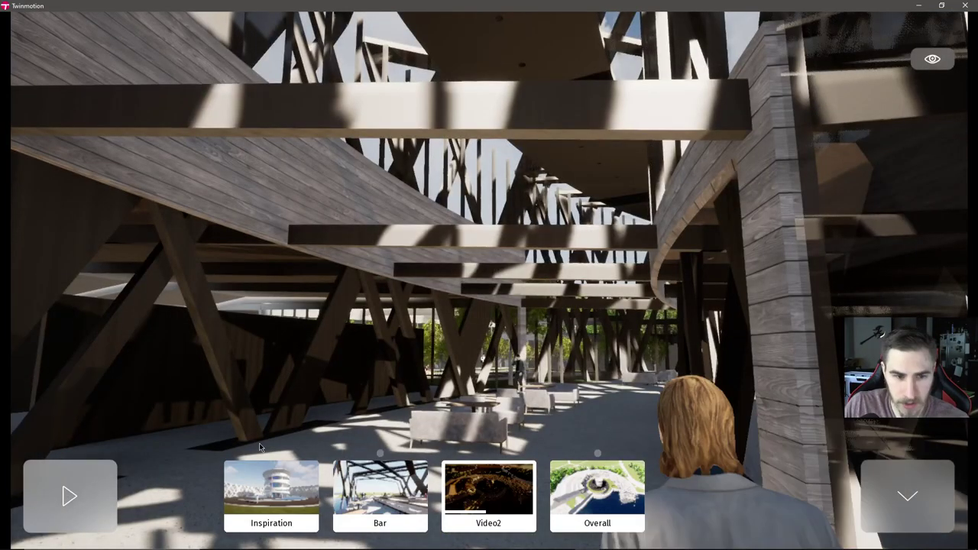
Resume Video2, look around the building interior partway through, and play on to the end of the clip before pausing.
{"action": "left_click", "coordinate": [70, 496]}
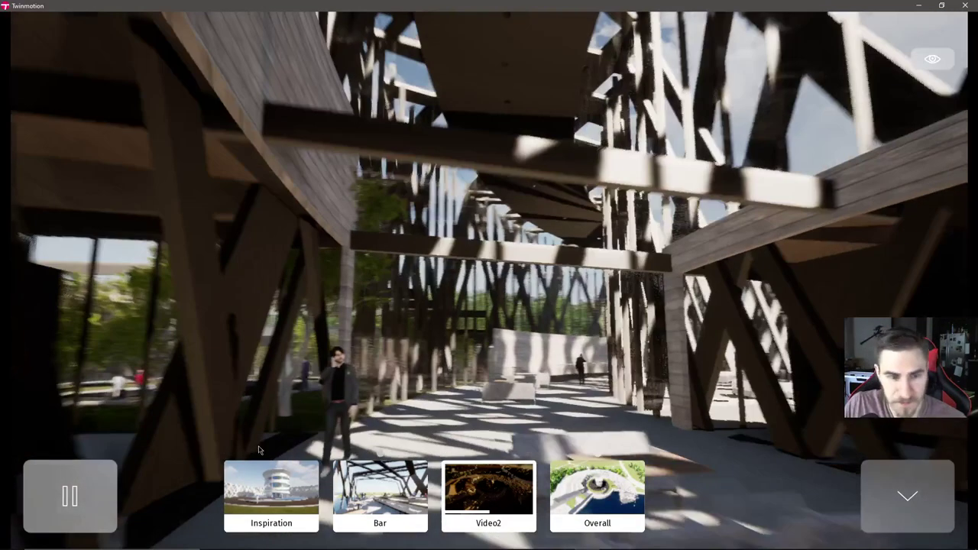
{"action": "mouse_move", "coordinate": [491, 368]}
{"action": "left_mouse_down"}
{"action": "mouse_move", "coordinate": [612, 353]}
{"action": "mouse_move", "coordinate": [493, 369]}
{"action": "left_mouse_up"}
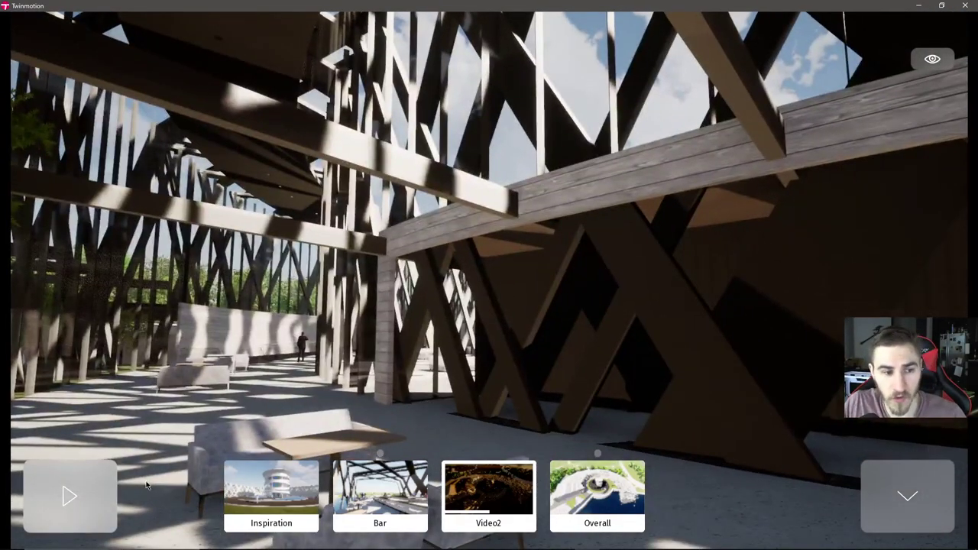
{"action": "left_click", "coordinate": [106, 494]}
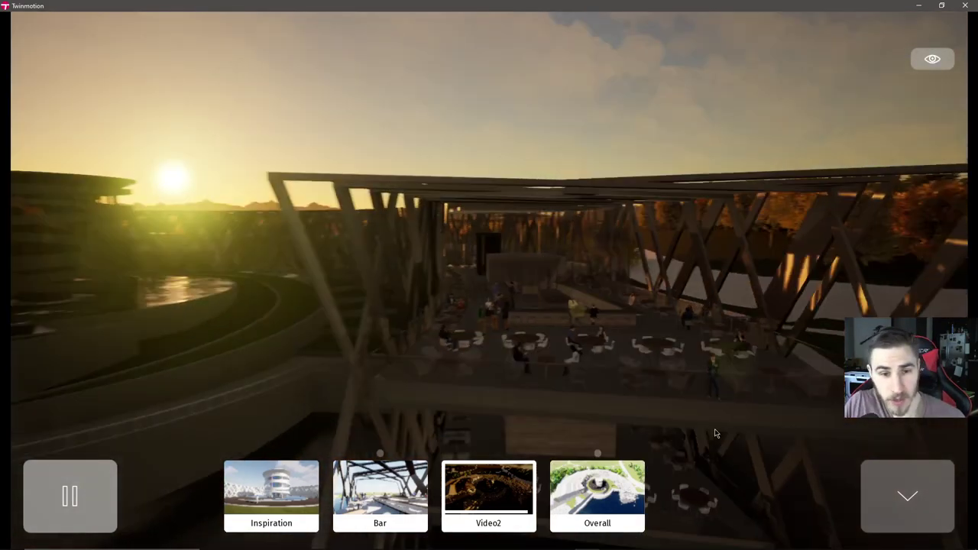
{"action": "key", "text": "space"}
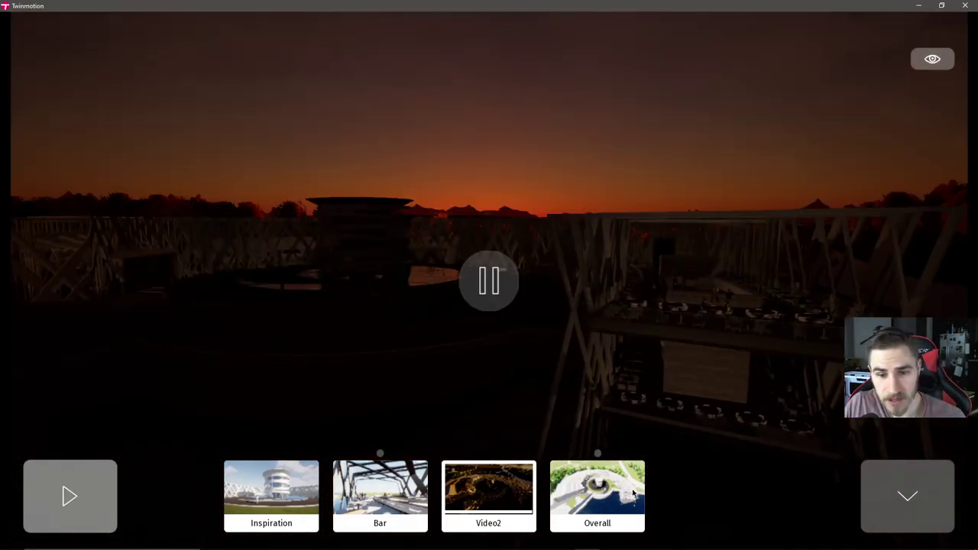
Continue playback to Overall and pause it, and view its Overall_sunset alternative before returning to the main sequence.
{"action": "left_click", "coordinate": [98, 501]}
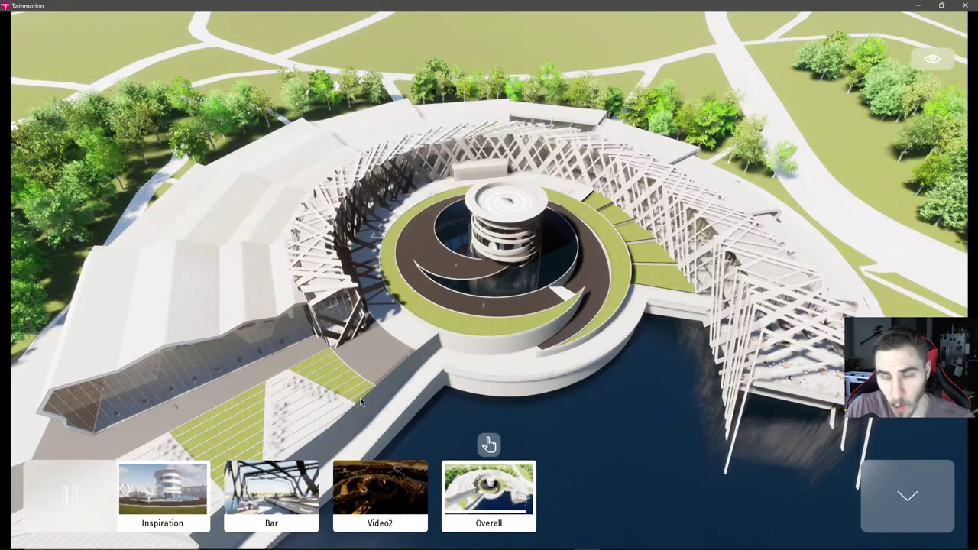
{"action": "key", "text": "space"}
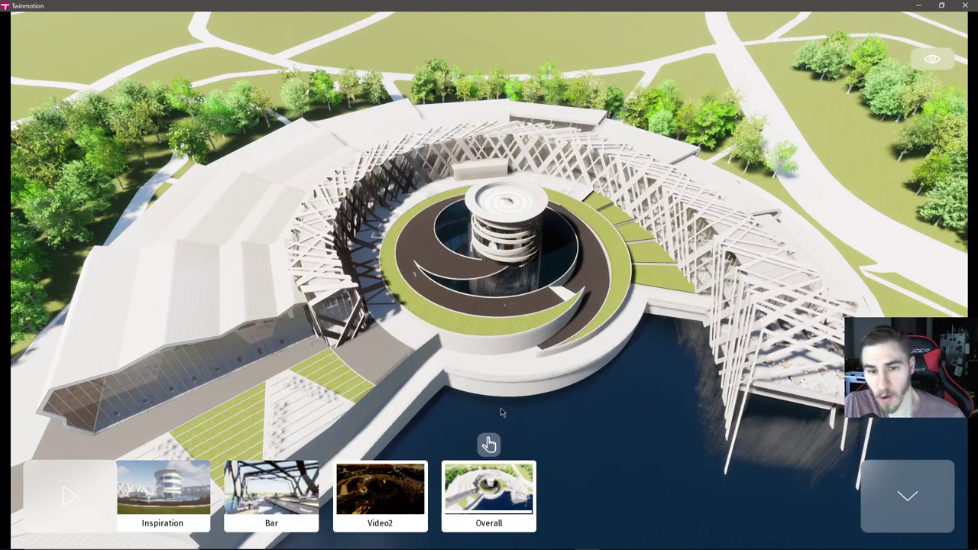
{"action": "left_click", "coordinate": [360, 468]}
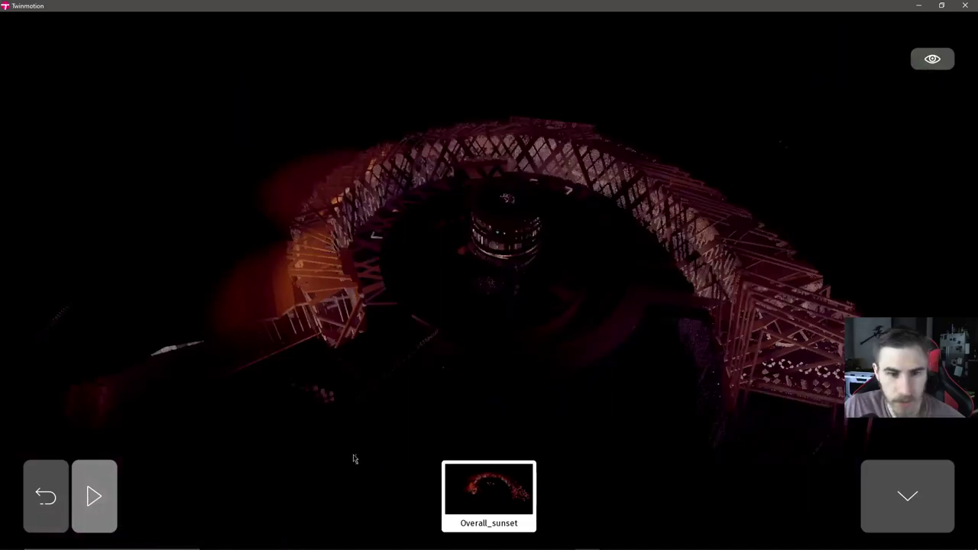
{"action": "left_click", "coordinate": [47, 498]}
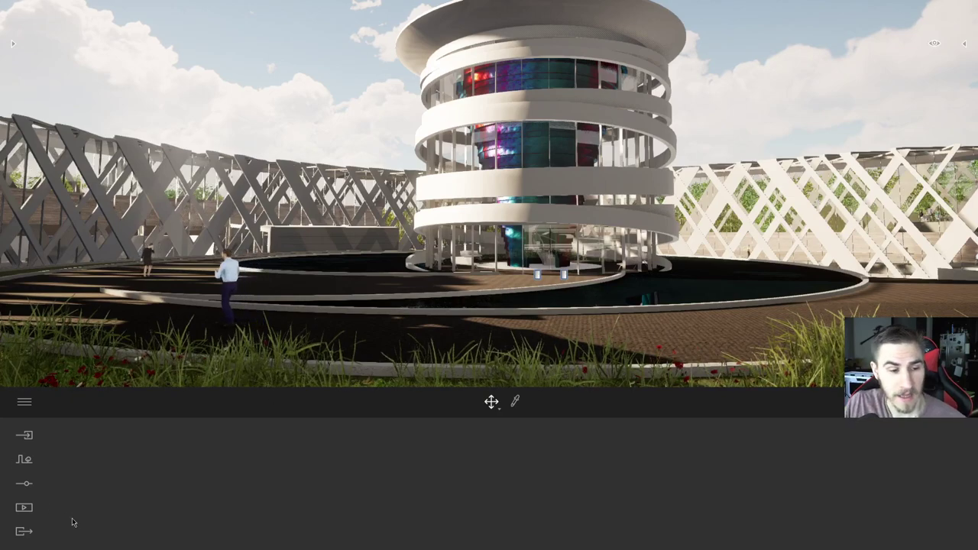
Reopen Presenter2 from the presenter media in the Twinmotion editor.
{"action": "key", "text": "F4"}
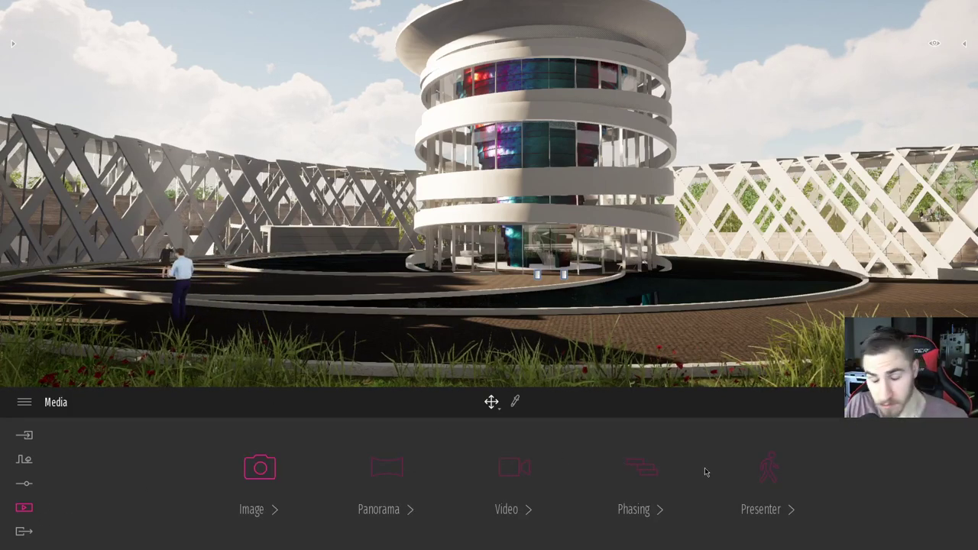
{"action": "left_click", "coordinate": [762, 477]}
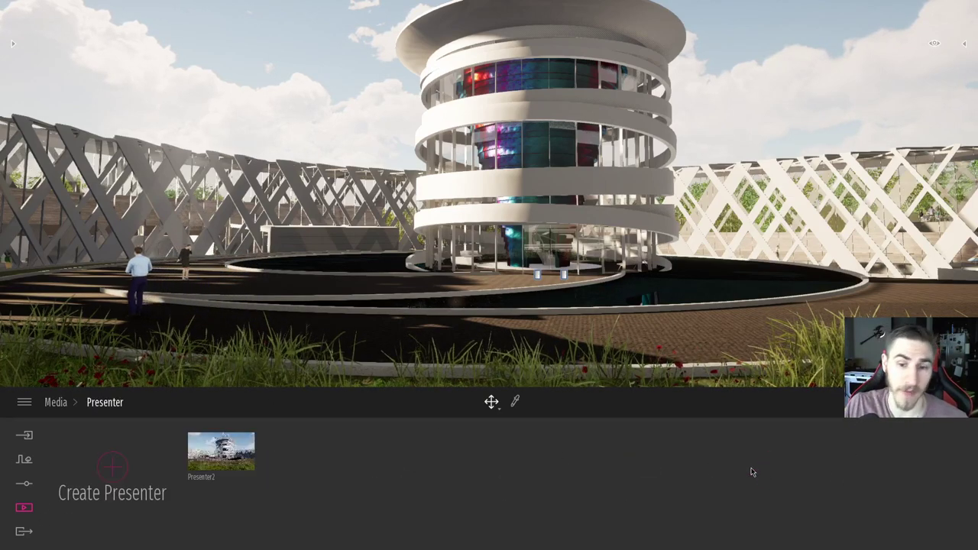
{"action": "left_click", "coordinate": [219, 450]}
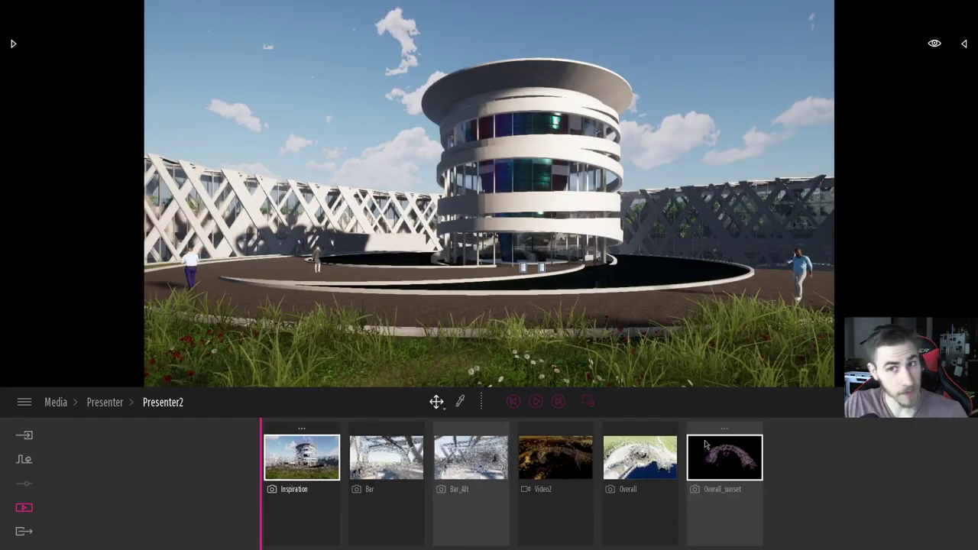
Check the navigation options in the view settings and start previewing Presenter2 from within the editor.
{"action": "left_click", "coordinate": [934, 44]}
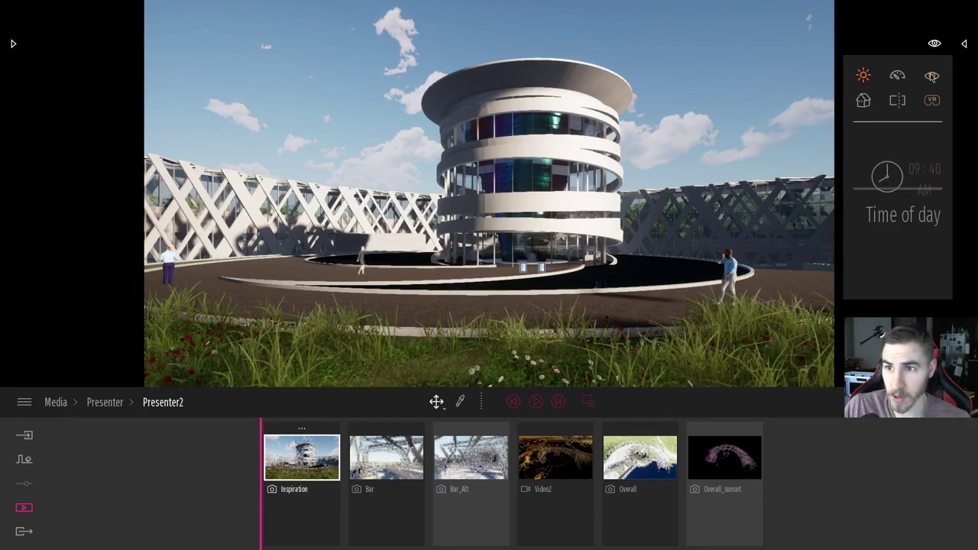
{"action": "left_click", "coordinate": [932, 74]}
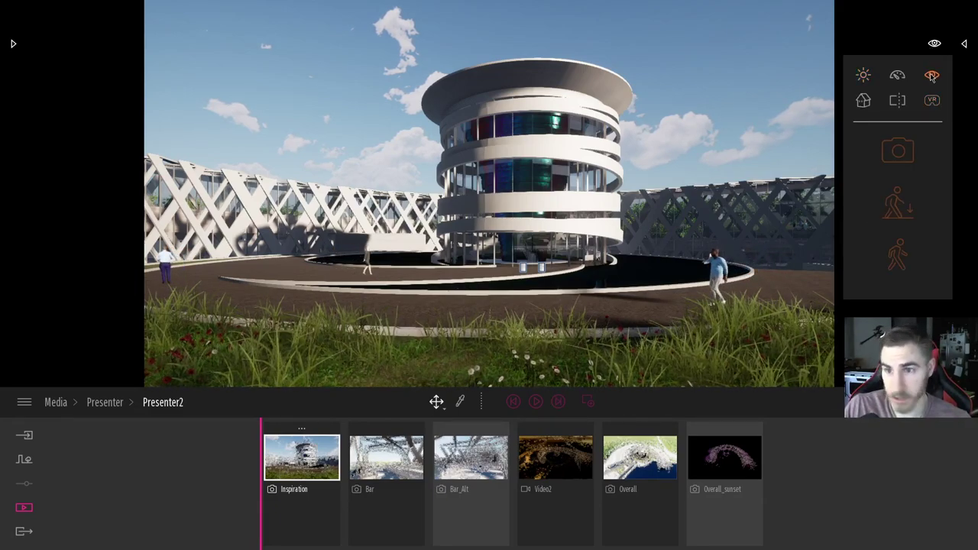
{"action": "left_click", "coordinate": [898, 256]}
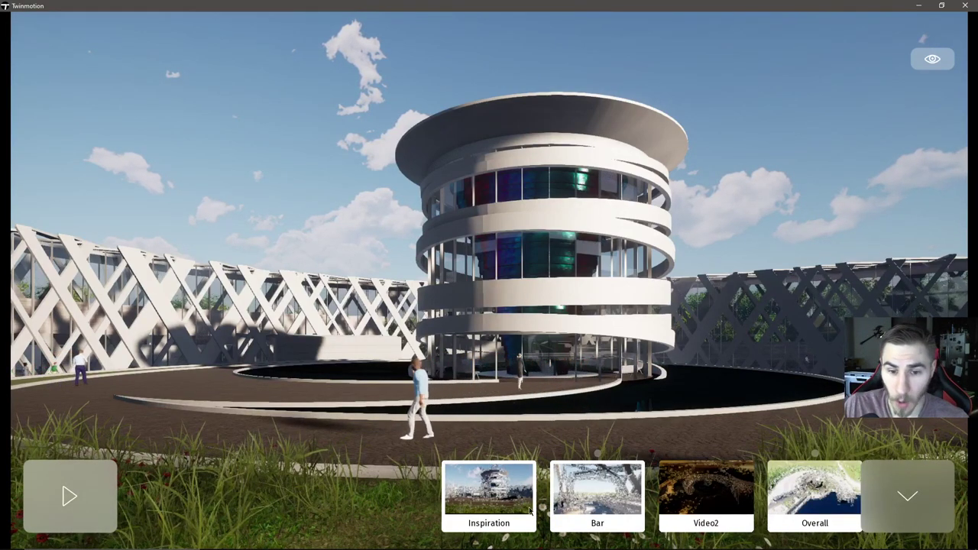
Play the Presenter2 preview from Inspiration, jump to the Bar image, and pause there.
{"action": "left_click", "coordinate": [102, 495]}
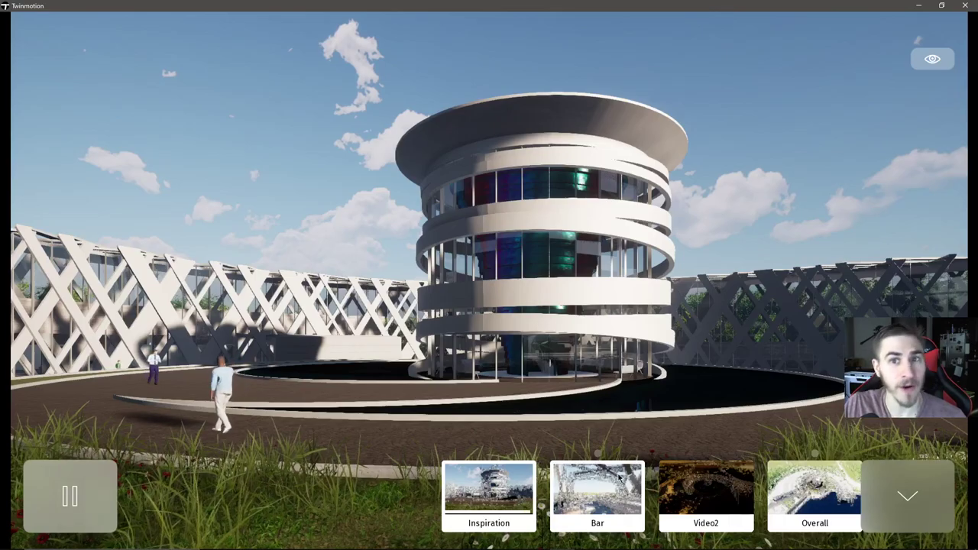
{"action": "left_click", "coordinate": [633, 480]}
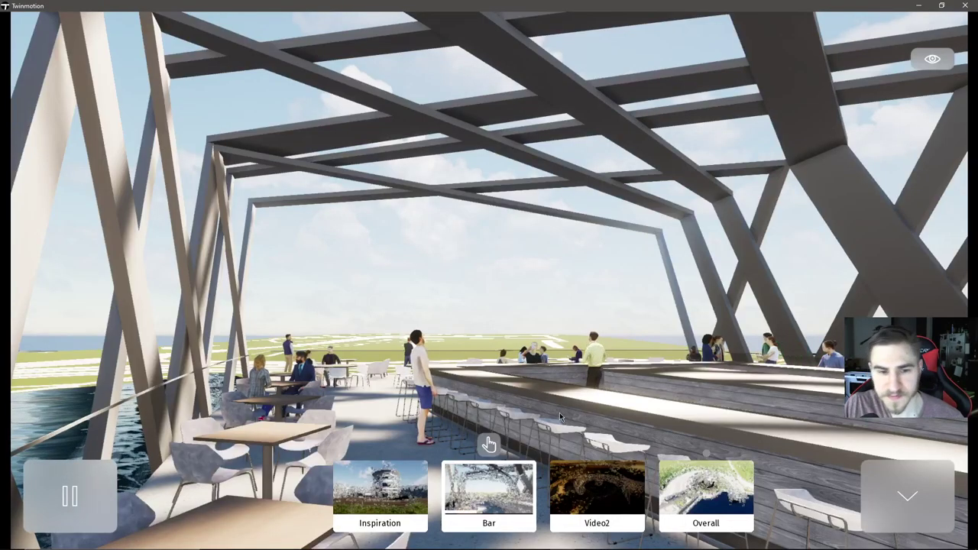
{"action": "left_click", "coordinate": [523, 442]}
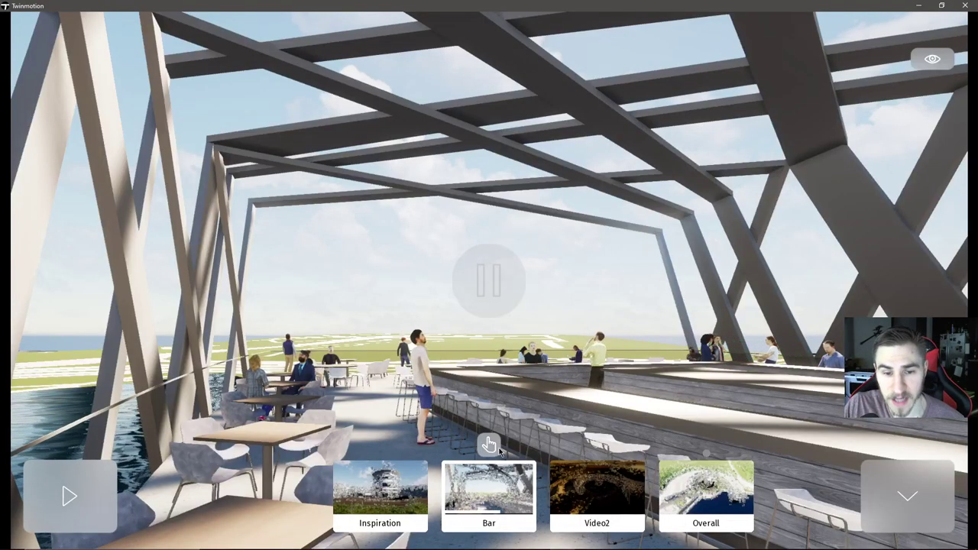
View the Bar_Alt alternative of the Bar image, return to Bar, and exit the preview to the editor.
{"action": "left_click", "coordinate": [489, 445]}
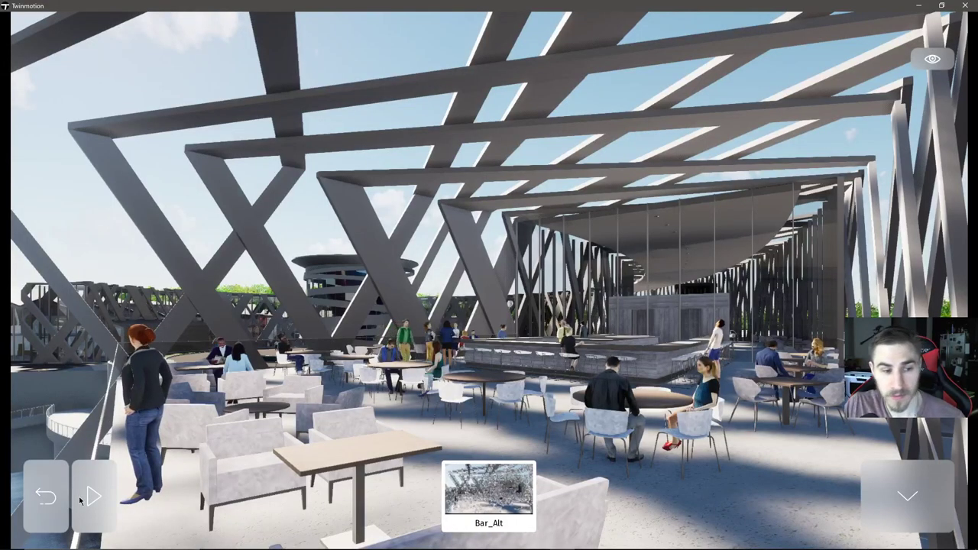
{"action": "left_click", "coordinate": [46, 497]}
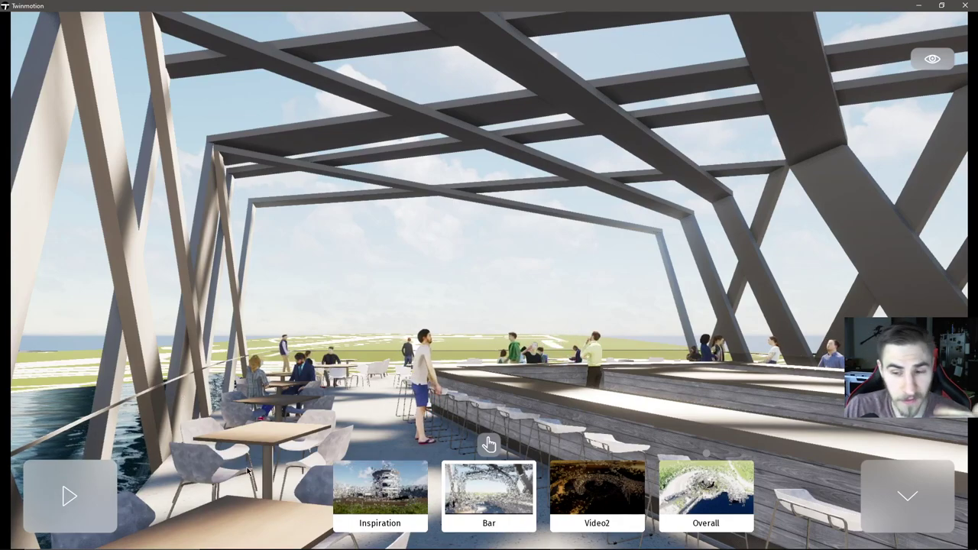
{"action": "key", "text": "Escape"}
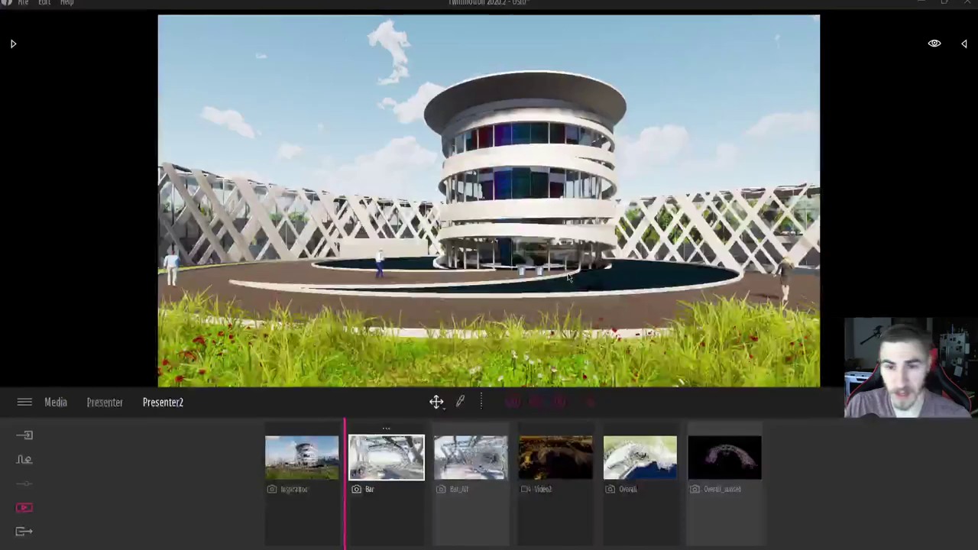